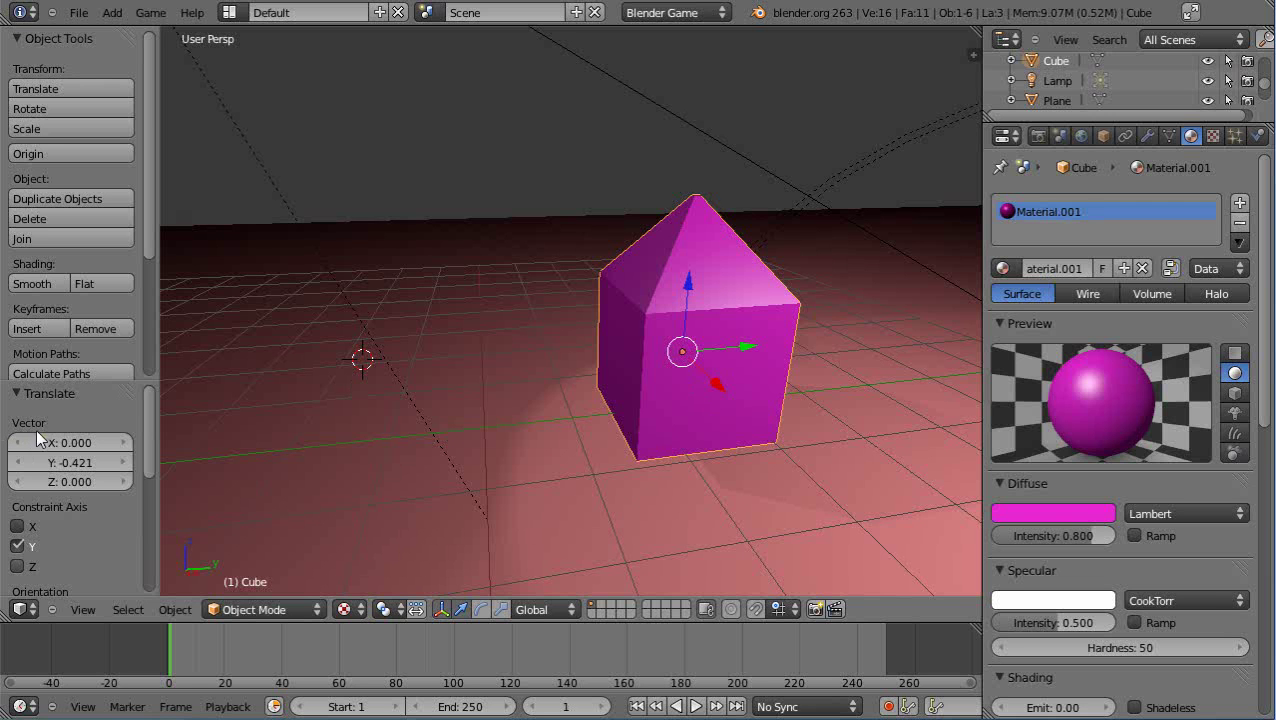
Hide the tool shelf and show the 3D view's properties region down to the Item name of the purple cube.
{"action": "left_click", "coordinate": [296, 453]}
{"action": "key", "text": "t"}
{"action": "scroll", "coordinate": [738, 414], "scroll_direction": "down", "scroll_amount": 2}
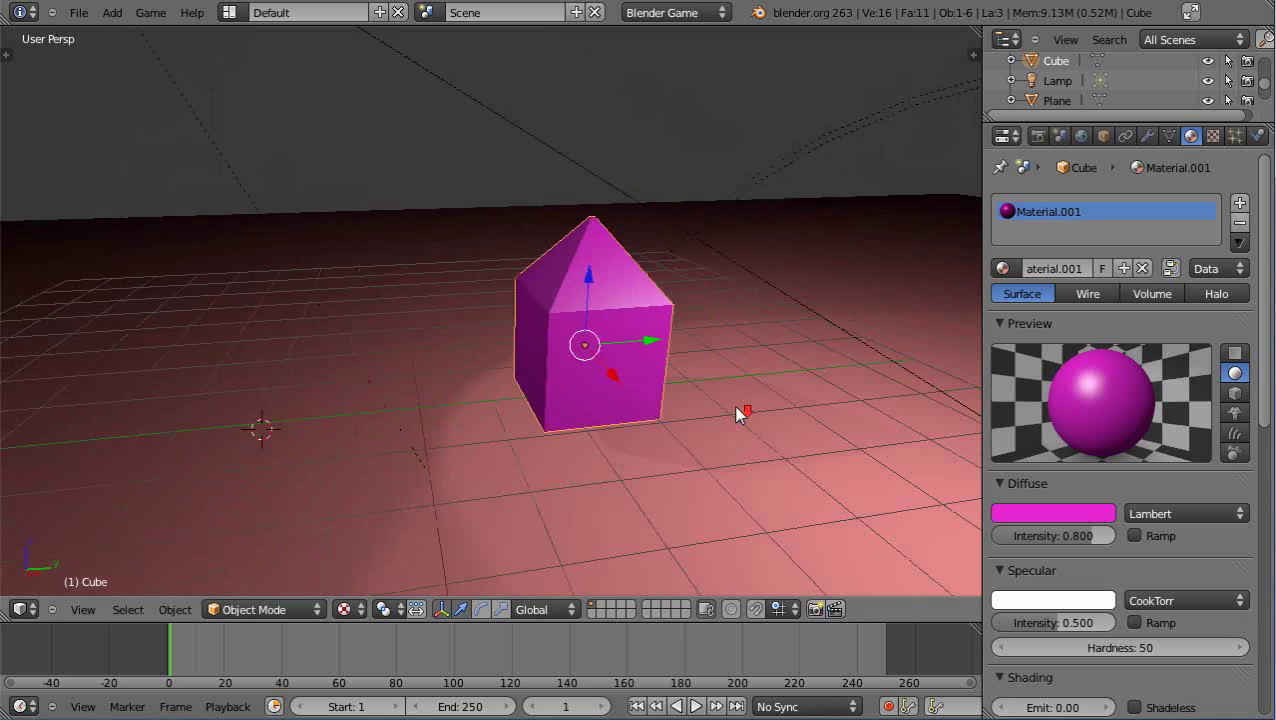
{"action": "scroll", "coordinate": [640, 458], "scroll_direction": "up", "scroll_amount": 1}
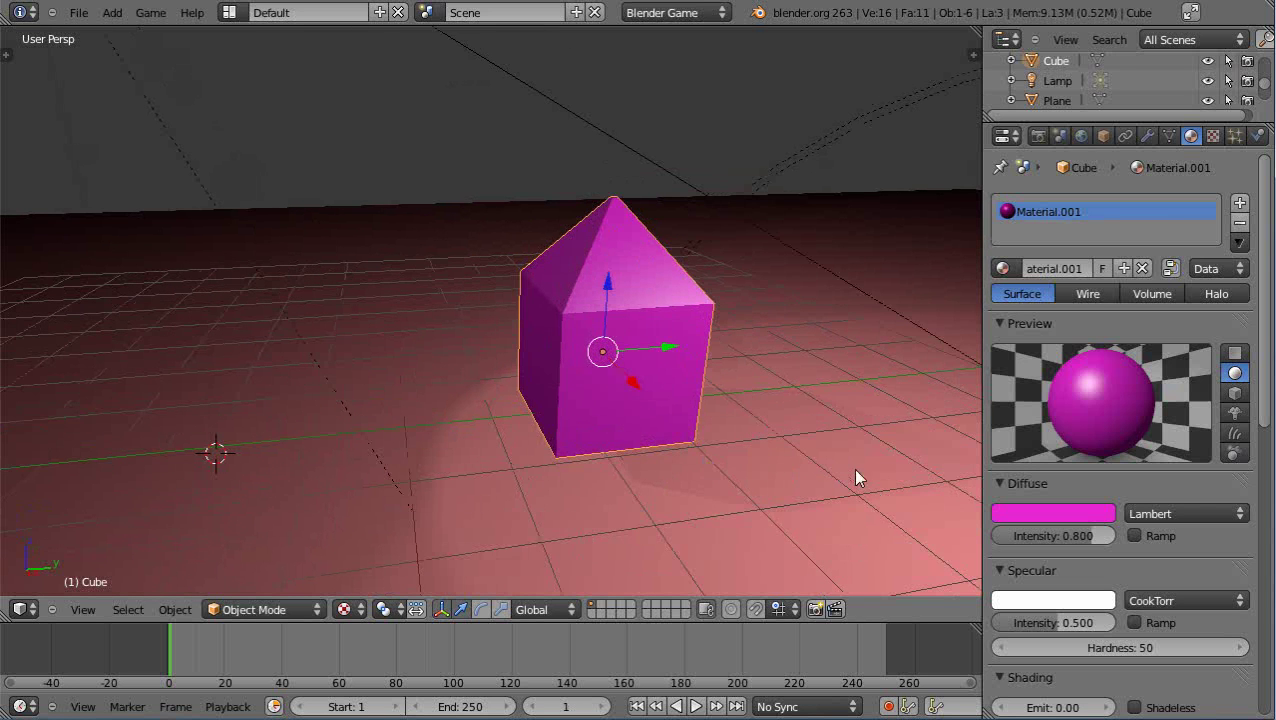
{"action": "key", "text": "n"}
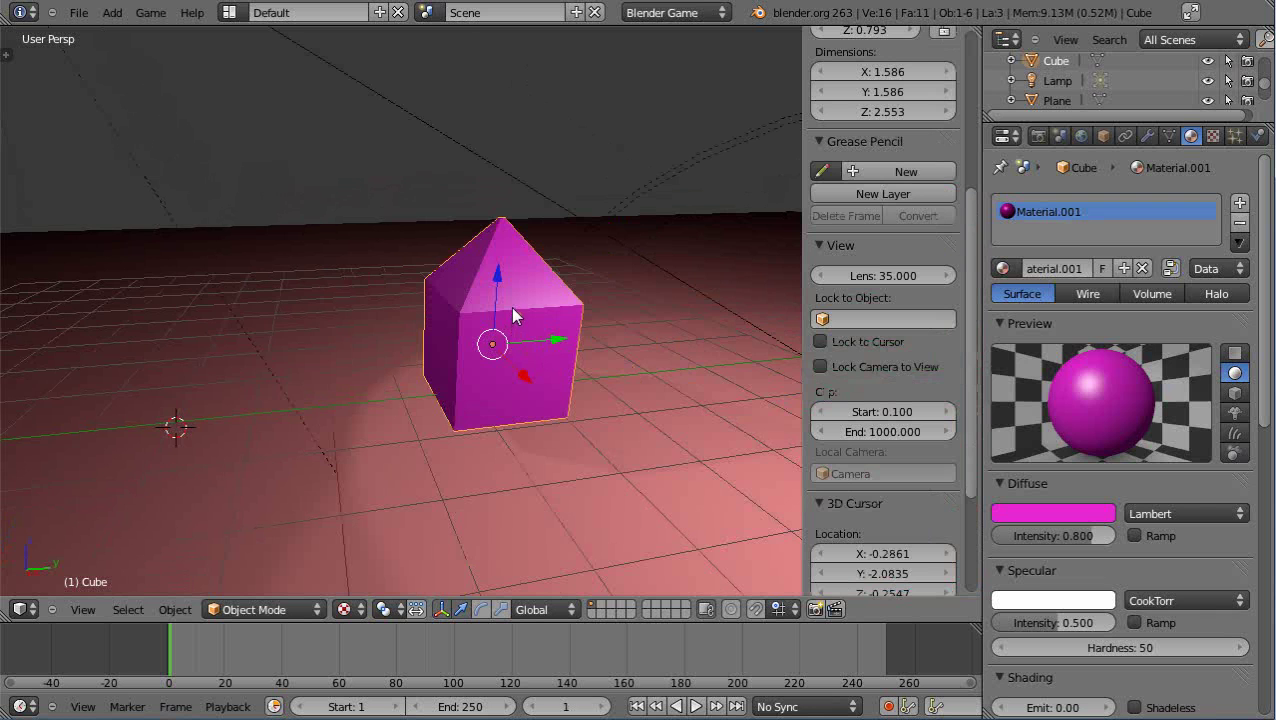
{"action": "scroll", "coordinate": [512, 310], "scroll_direction": "up", "scroll_amount": 2}
{"action": "scroll", "coordinate": [512, 310], "scroll_direction": "down", "scroll_amount": 2}
{"action": "scroll", "coordinate": [512, 310], "scroll_direction": "up", "scroll_amount": 1}
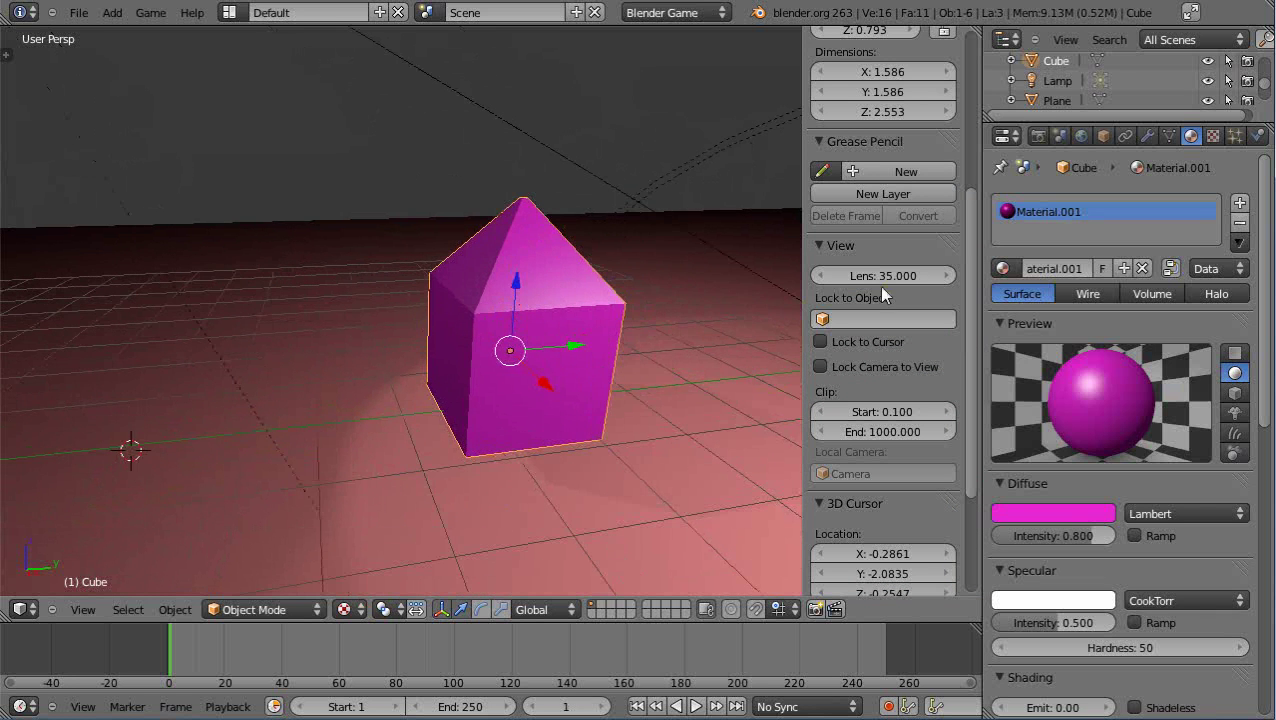
{"action": "left_click_drag", "start_coordinate": [968, 228], "coordinate": [955, 352]}
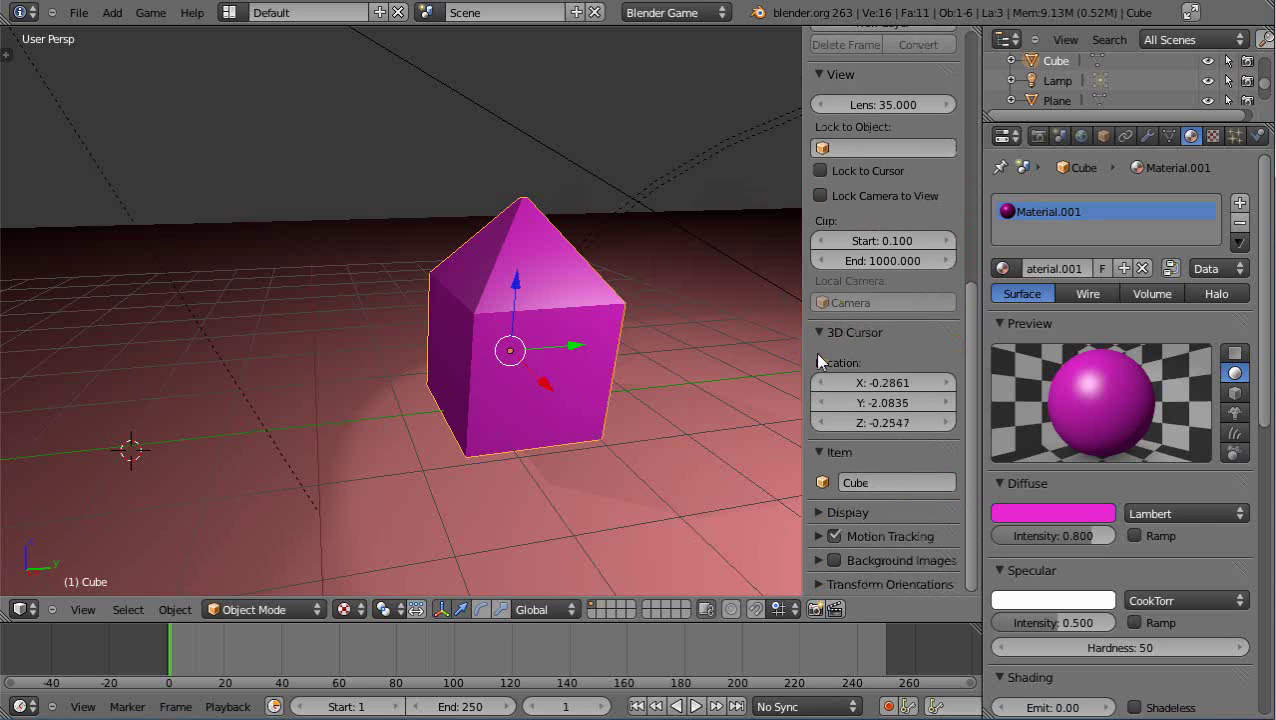
Rename the purple cube object as PurpleObject.
{"action": "key", "text": "n"}
{"action": "key", "text": "n"}
{"action": "left_click", "coordinate": [876, 485]}
{"action": "key", "text": "BackSpace"}
{"action": "type", "text": "Pub"}
{"action": "type", "text": "rpleObject"}
{"action": "key", "text": "Return"}
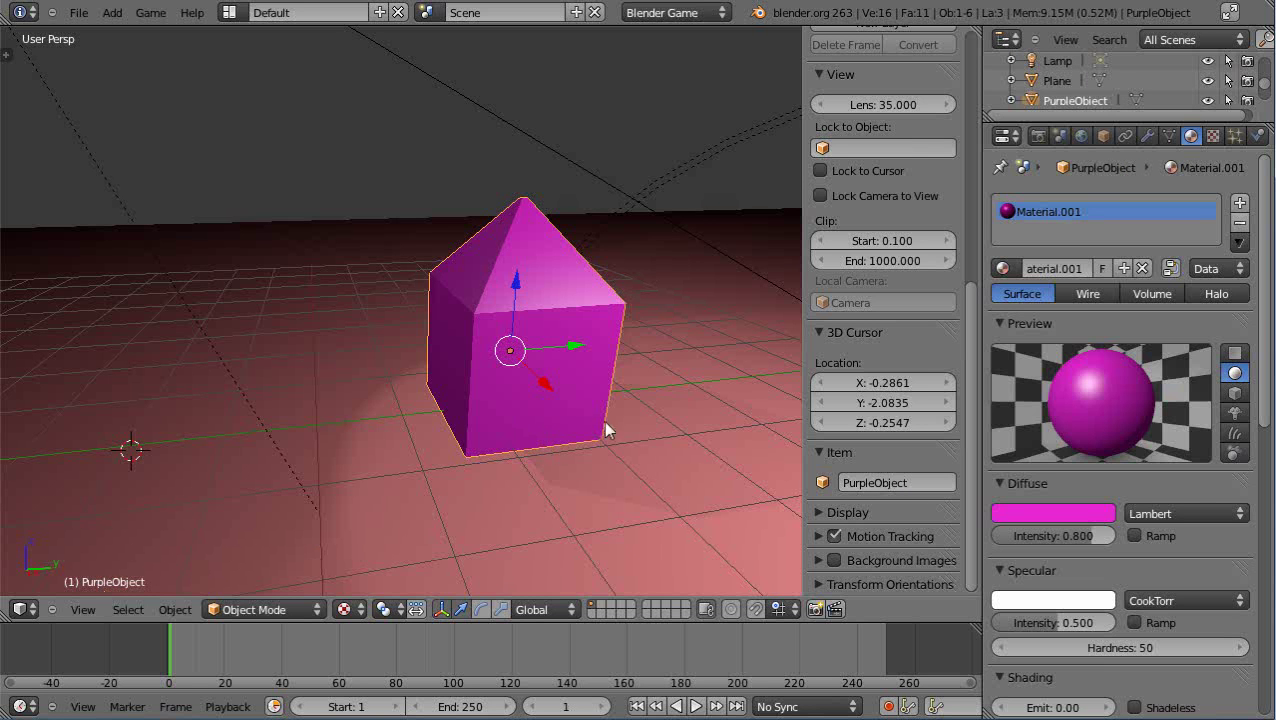
Enlarge the Outliner to show more scene objects, select Plane in it, and then reselect PurpleObject.
{"action": "scroll", "coordinate": [606, 420], "scroll_direction": "down", "scroll_amount": 4}
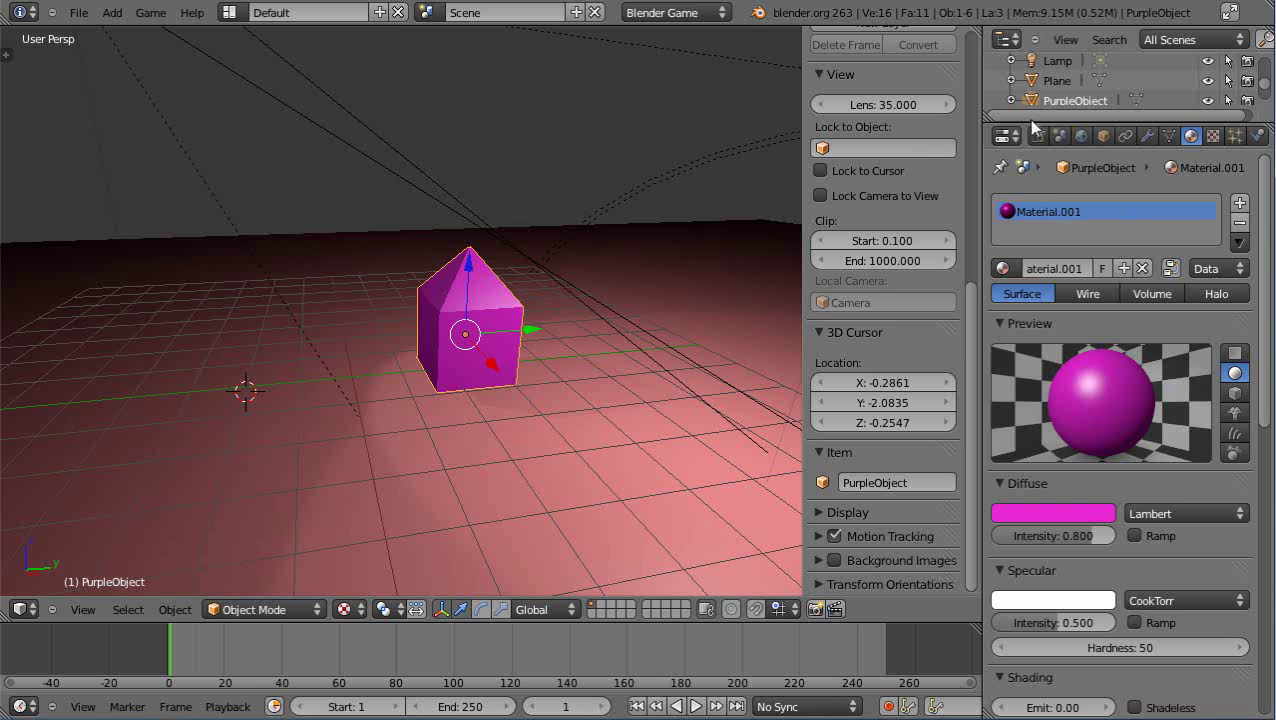
{"action": "left_click_drag", "start_coordinate": [1032, 119], "coordinate": [1036, 207]}
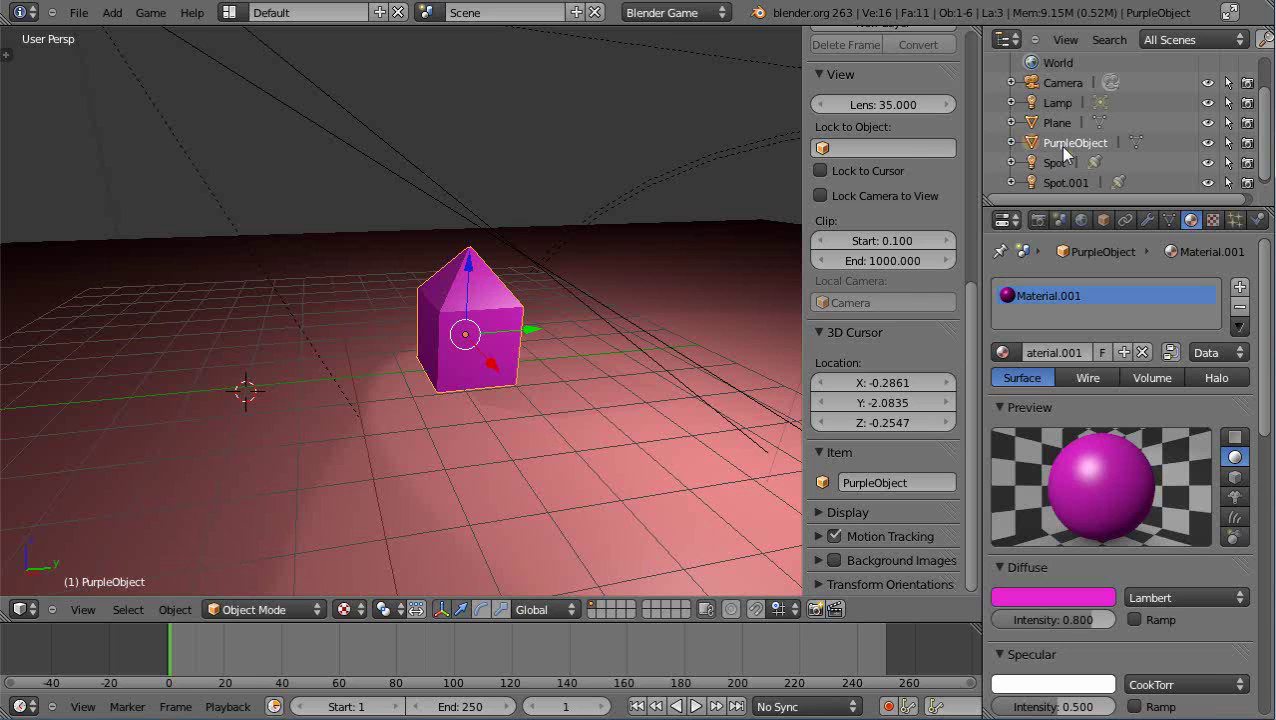
{"action": "left_click", "coordinate": [1050, 123]}
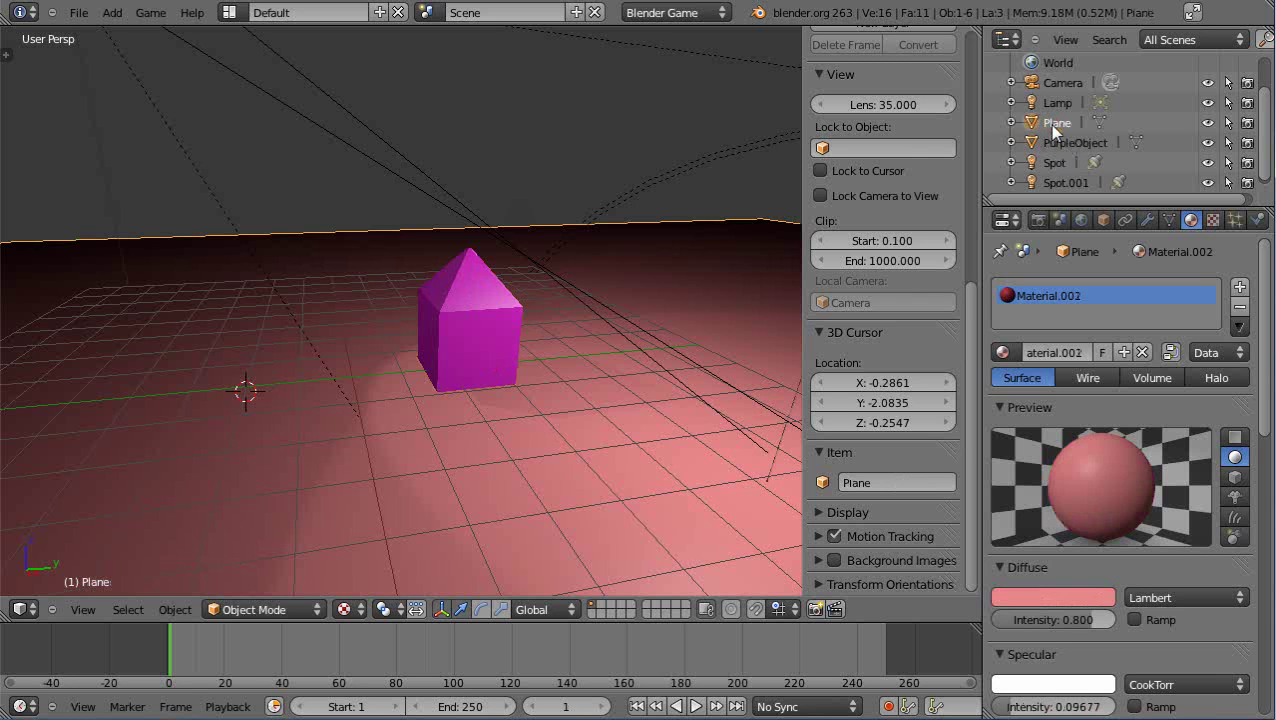
{"action": "left_click", "coordinate": [1058, 143]}
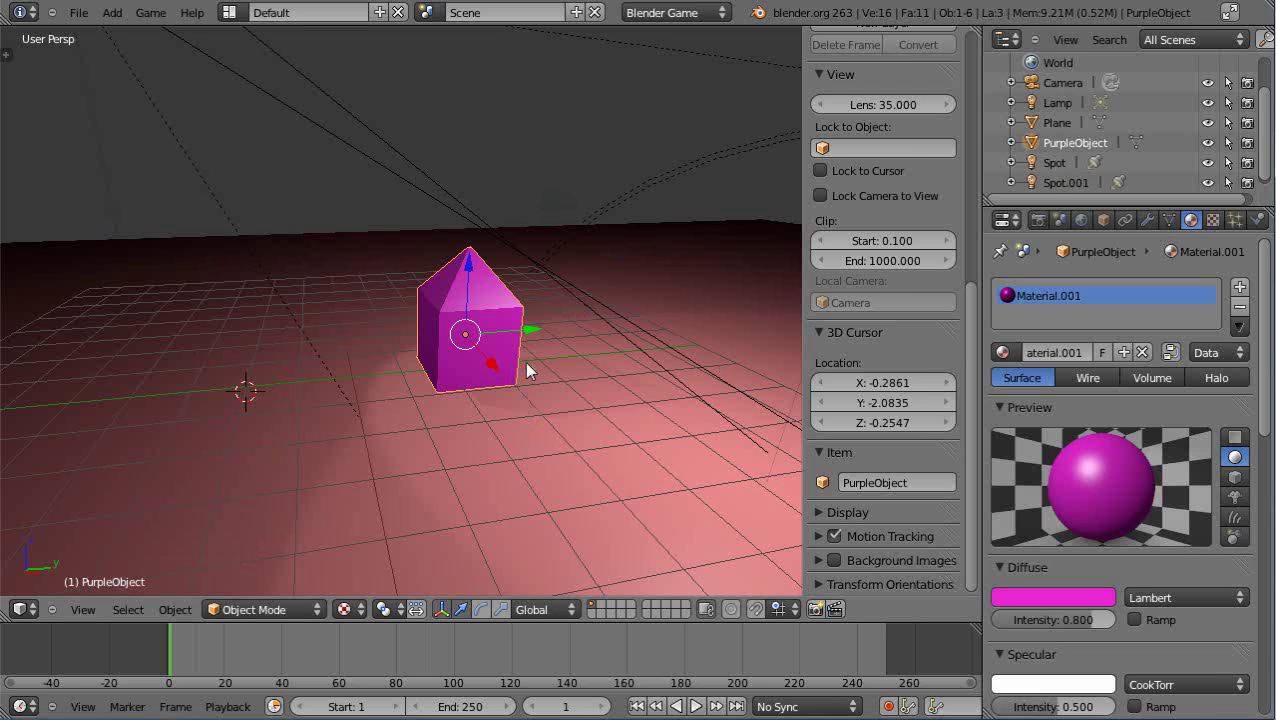
Move PurpleObject across the plane in the negative Y direction until it stands beside the 3D cursor.
{"action": "scroll", "coordinate": [541, 369], "scroll_direction": "up", "scroll_amount": 2}
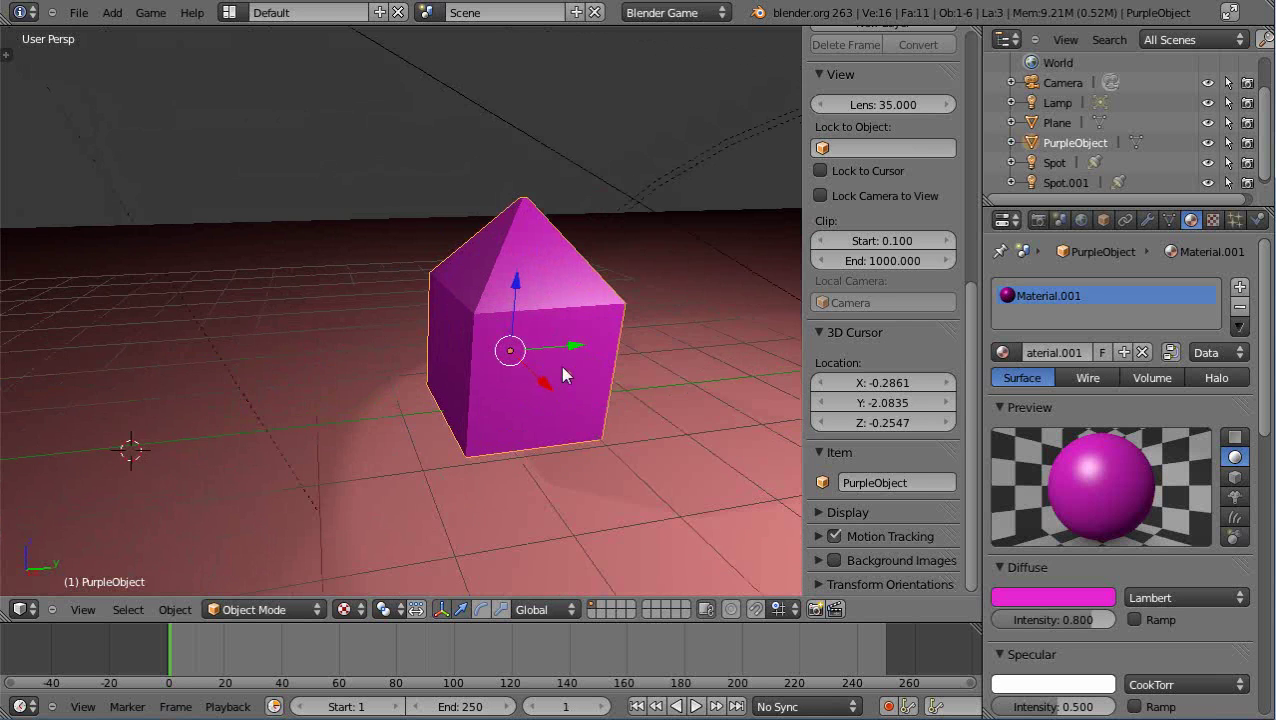
{"action": "scroll", "coordinate": [555, 370], "scroll_direction": "down", "scroll_amount": 1}
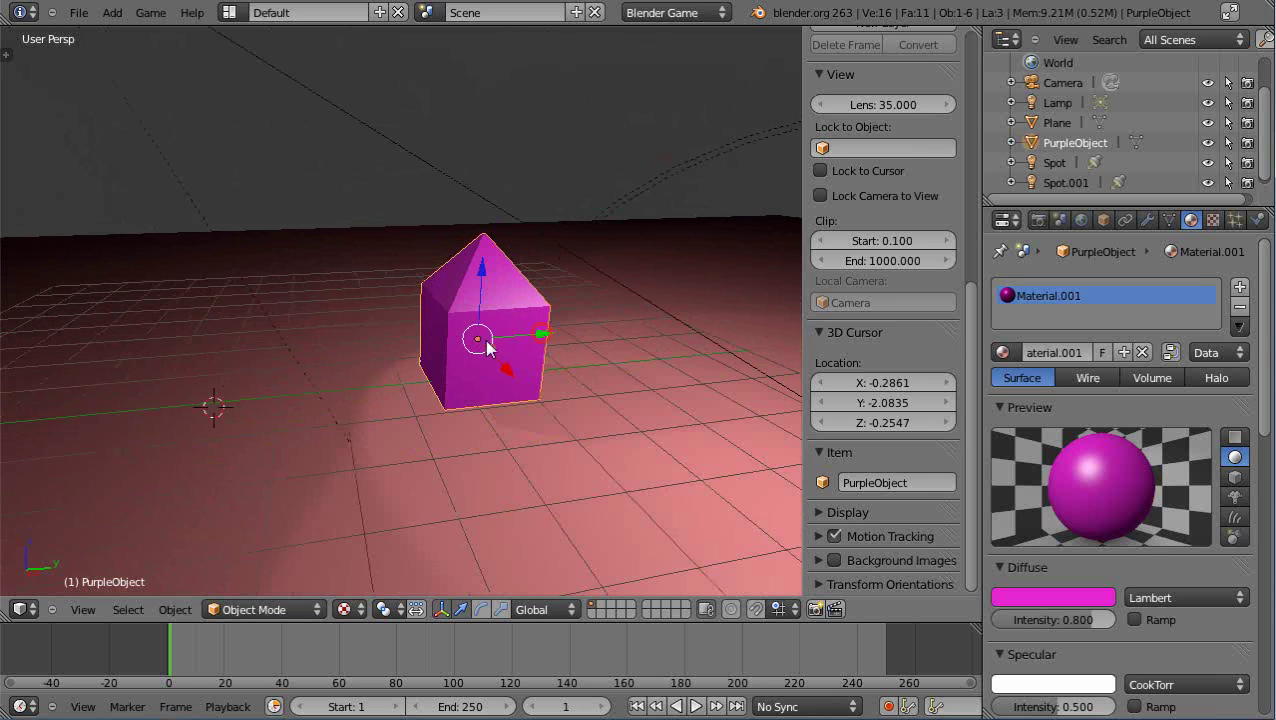
{"action": "left_click_drag", "start_coordinate": [485, 341], "coordinate": [352, 365]}
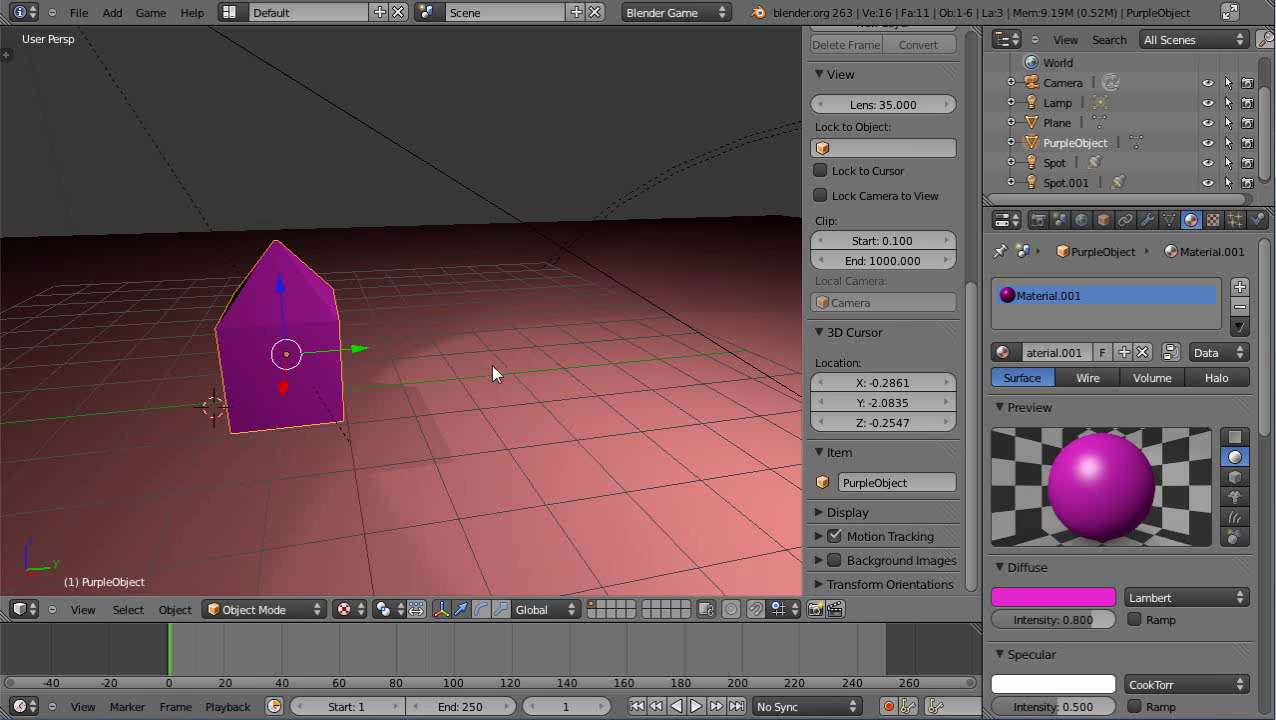
Duplicate PurpleObject and place the copy about 4.67 units away along the global Y axis.
{"action": "key", "text": "shift+d"}
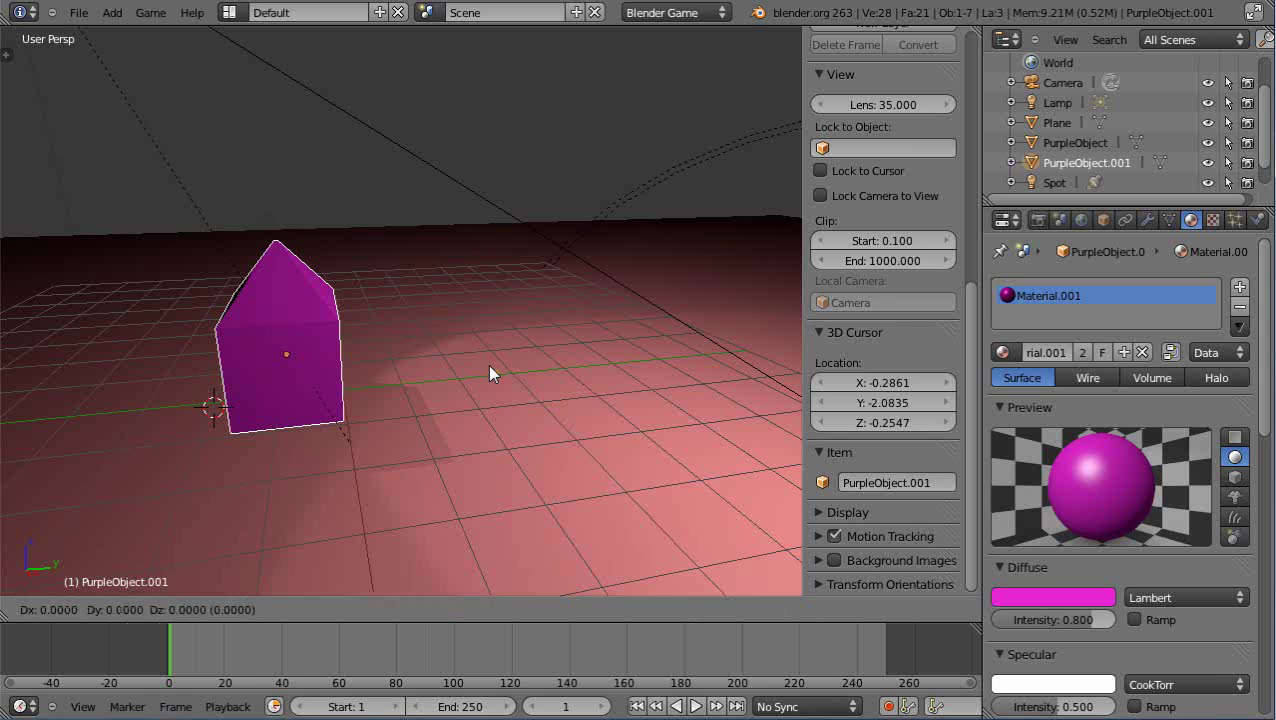
{"action": "key", "text": "y"}
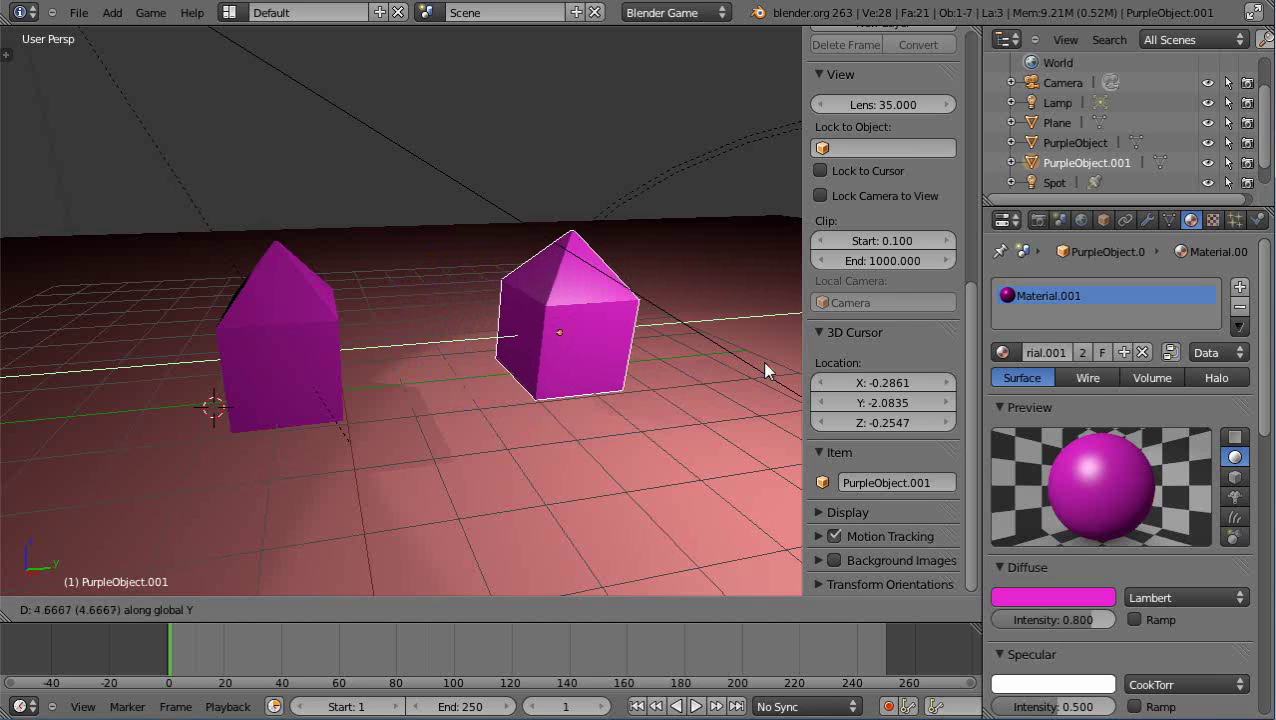
{"action": "left_click", "coordinate": [764, 369]}
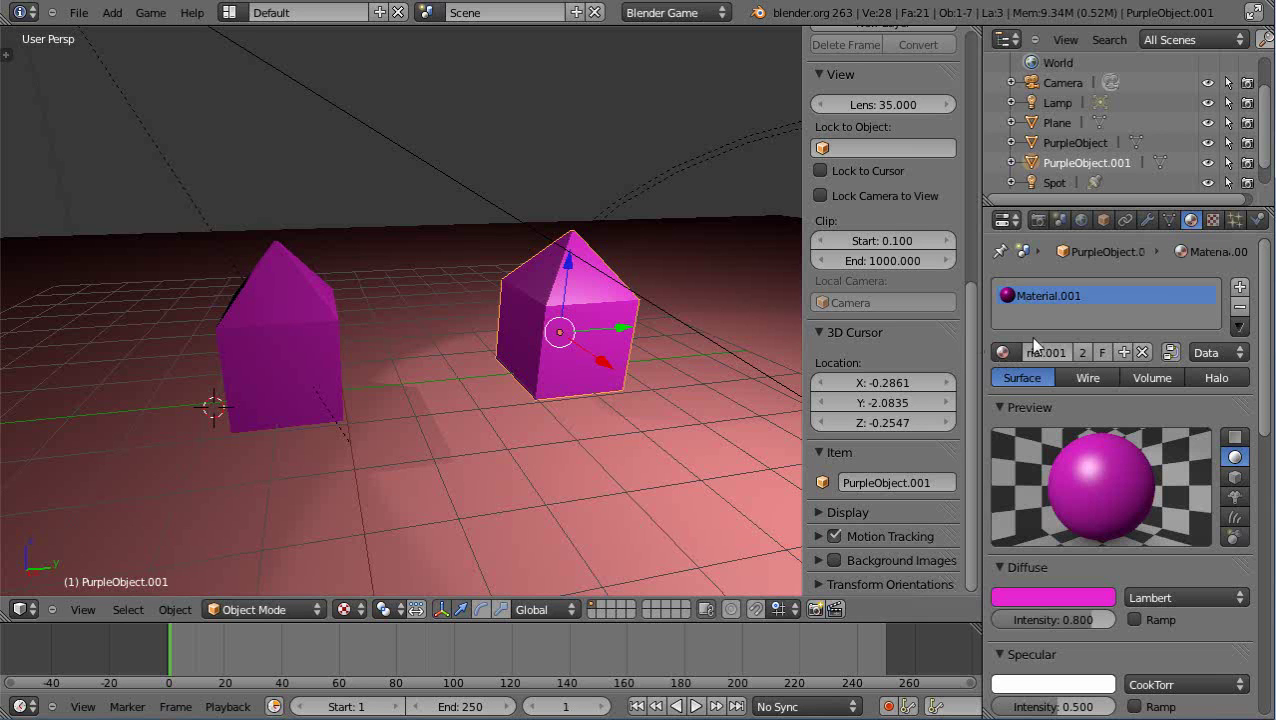
Select the original PurpleObject and rename its material as PurpleColor.
{"action": "right_click", "coordinate": [266, 355]}
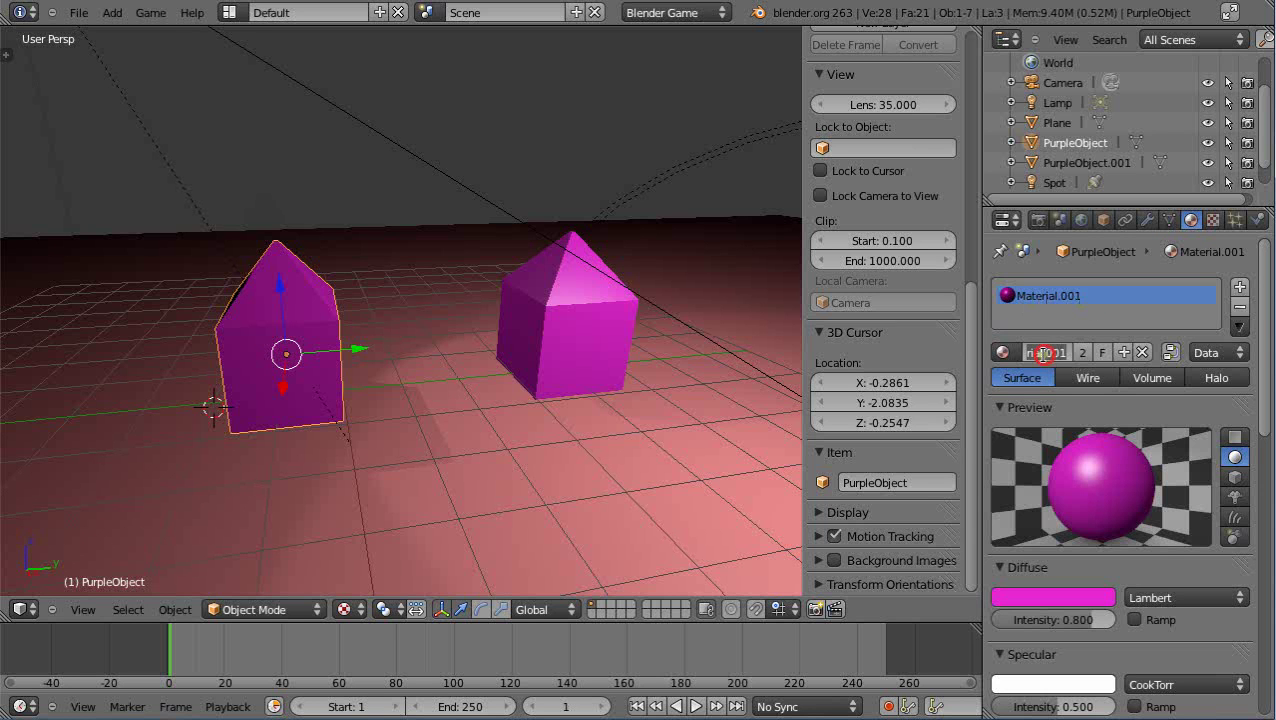
{"action": "type", "text": "PurpleColor"}
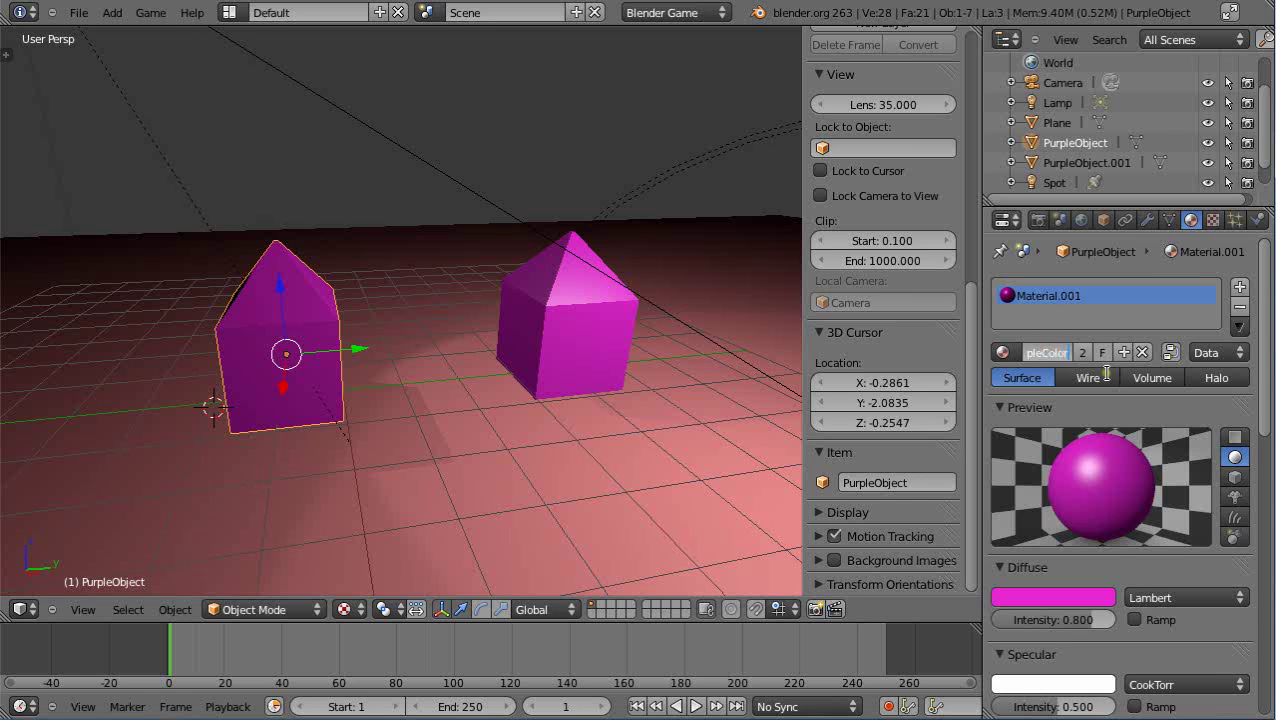
{"action": "key", "text": "Return"}
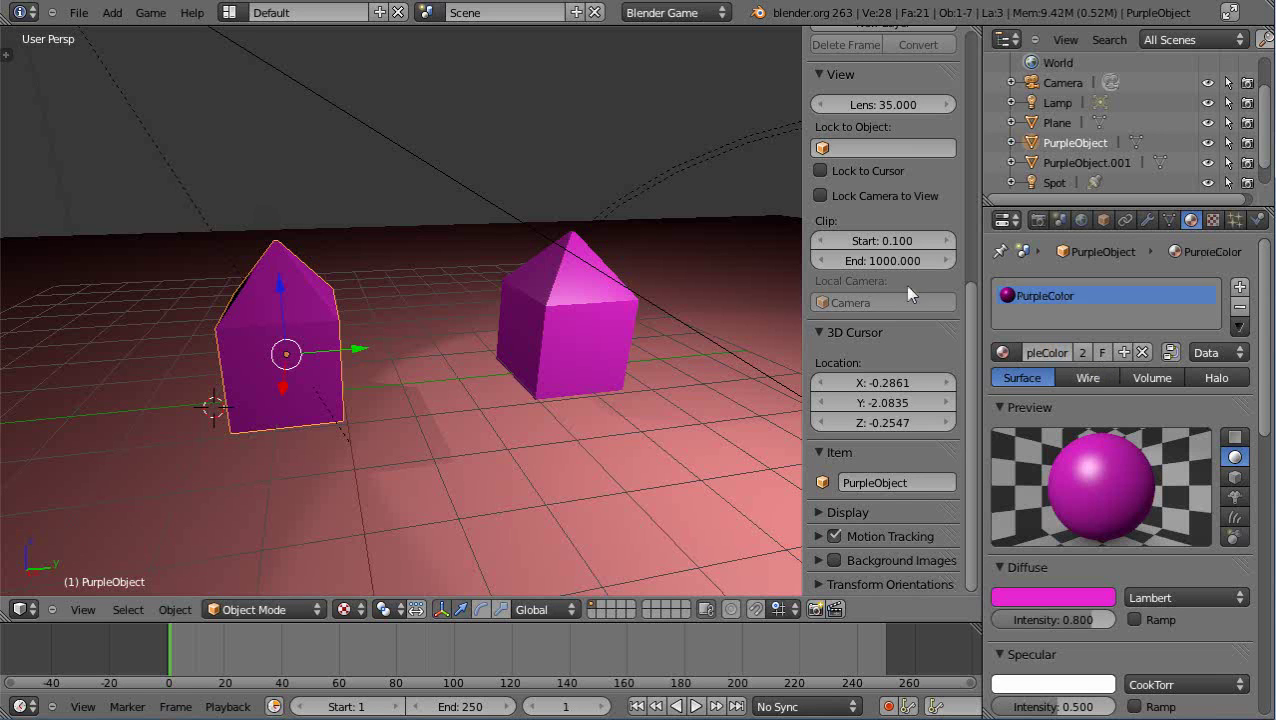
Give the duplicated object its own copy of the material, named GreenColor, with a bright green diffuse colour.
{"action": "right_click", "coordinate": [569, 327]}
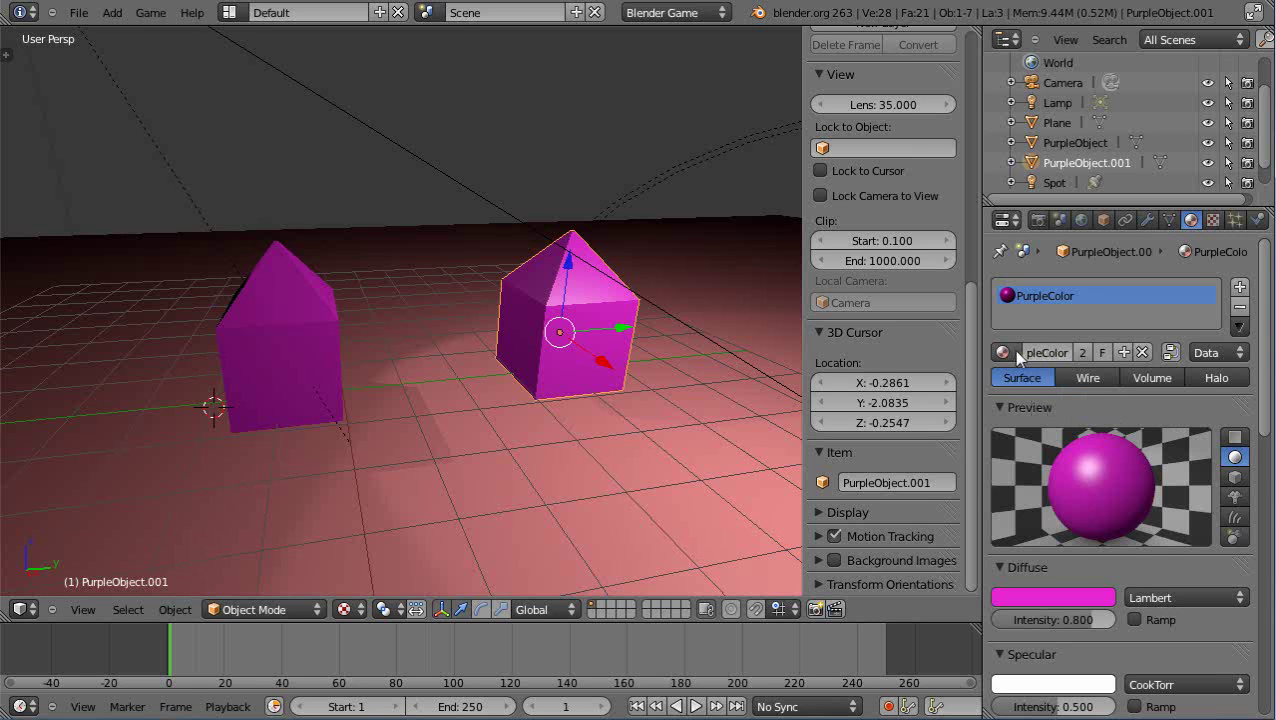
{"action": "left_click", "coordinate": [1123, 353]}
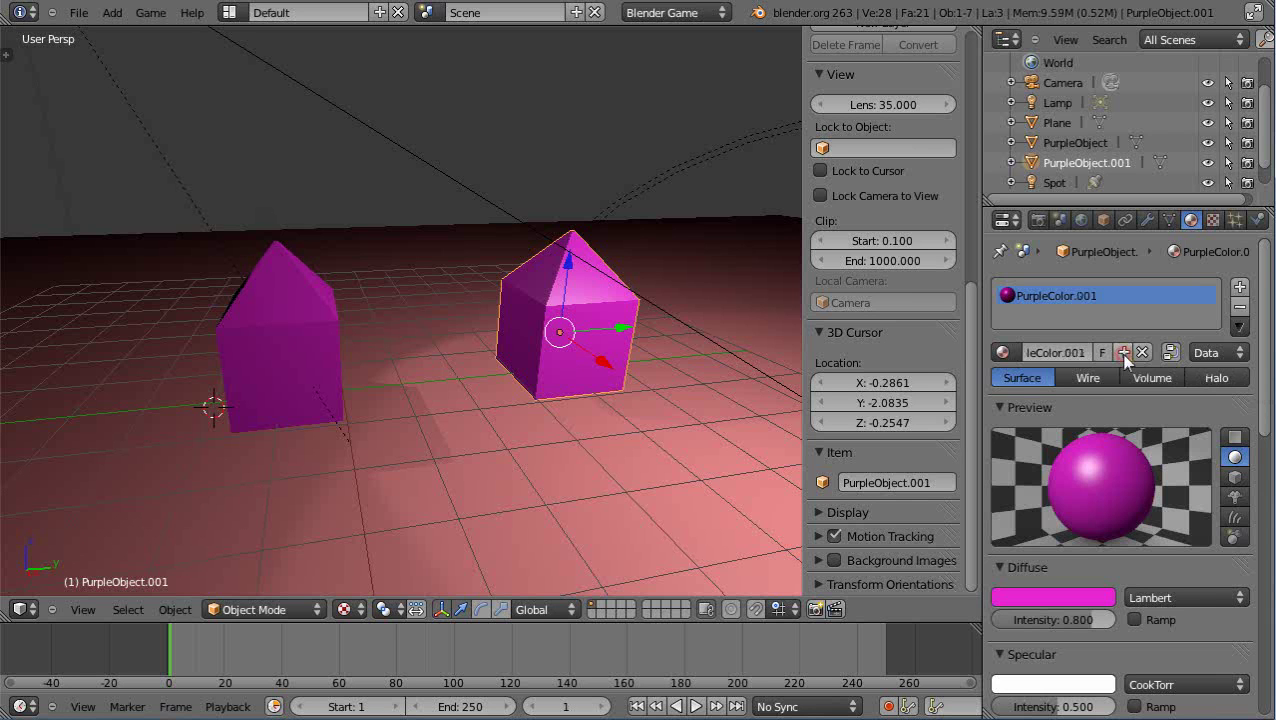
{"action": "left_click", "coordinate": [1040, 352]}
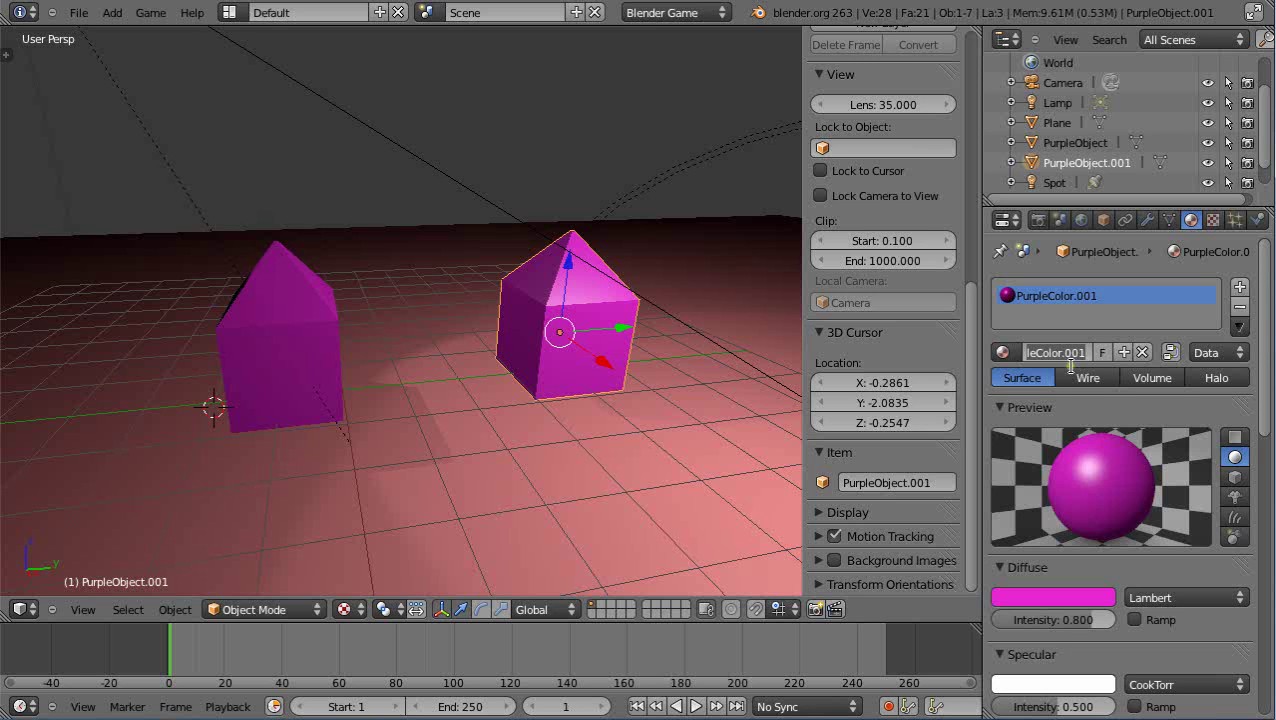
{"action": "type", "text": "GreenColor"}
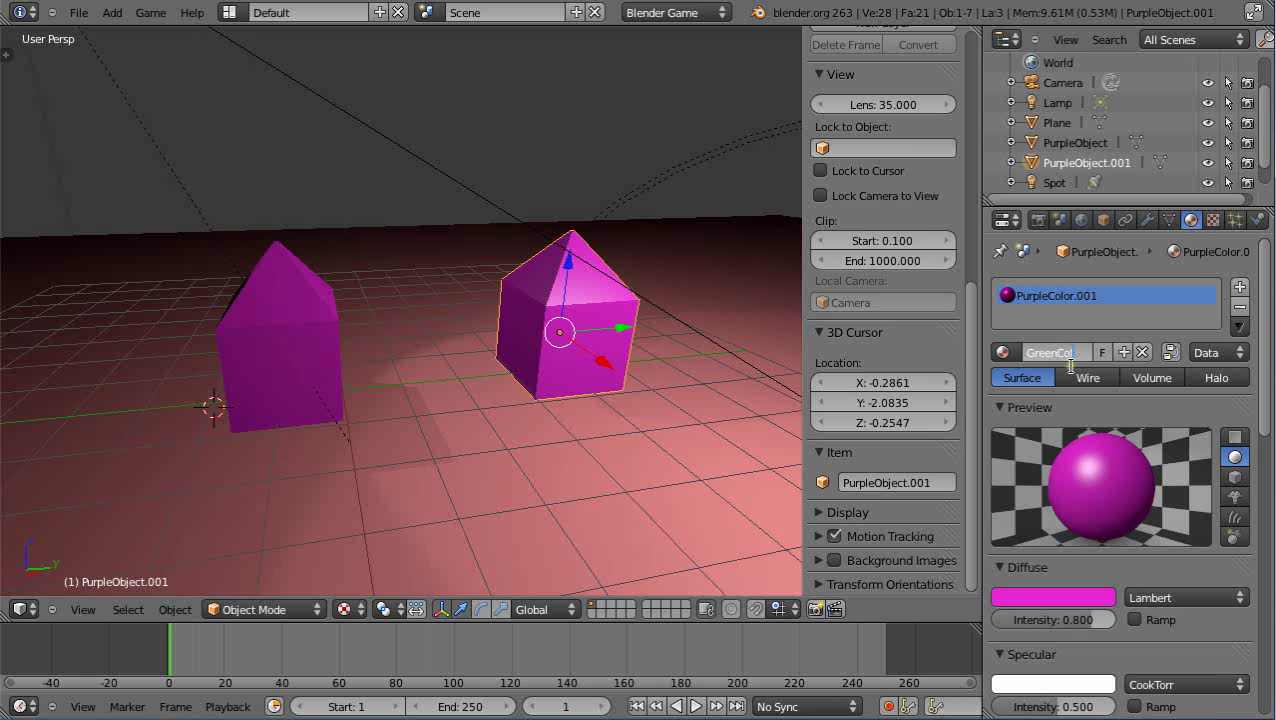
{"action": "key", "text": "Return"}
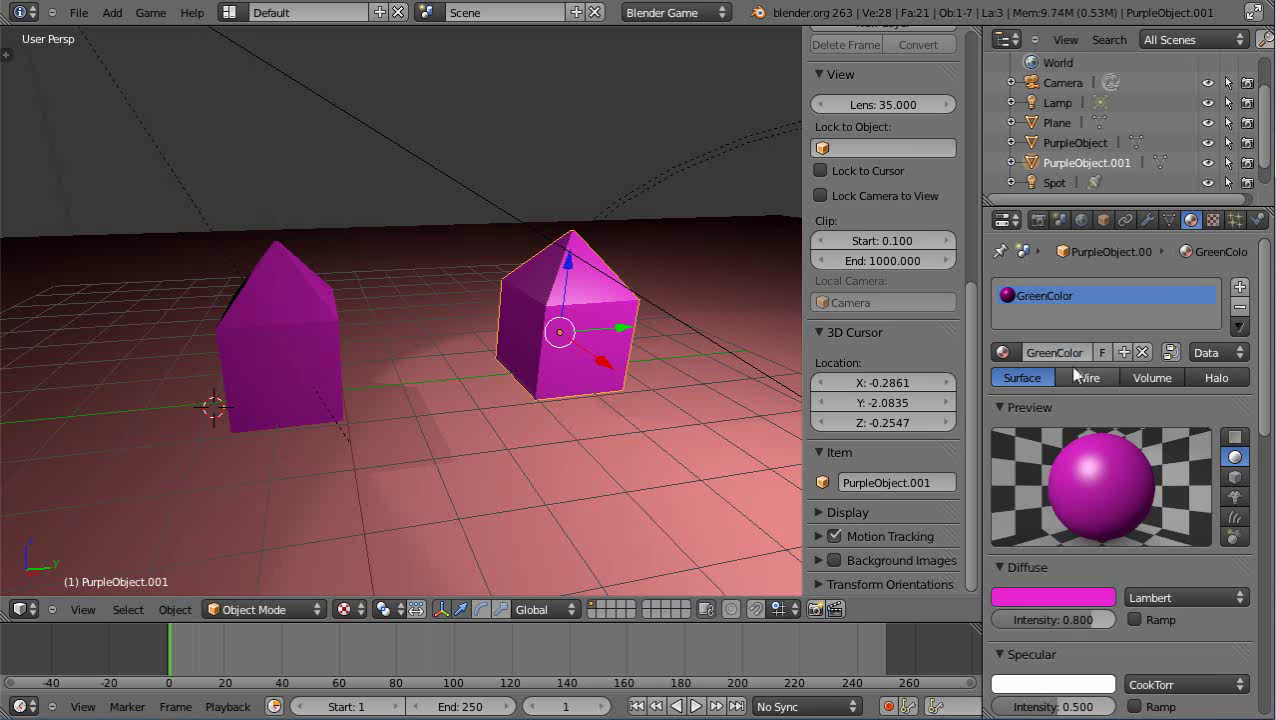
{"action": "left_click", "coordinate": [1034, 598]}
{"action": "left_click", "coordinate": [949, 374]}
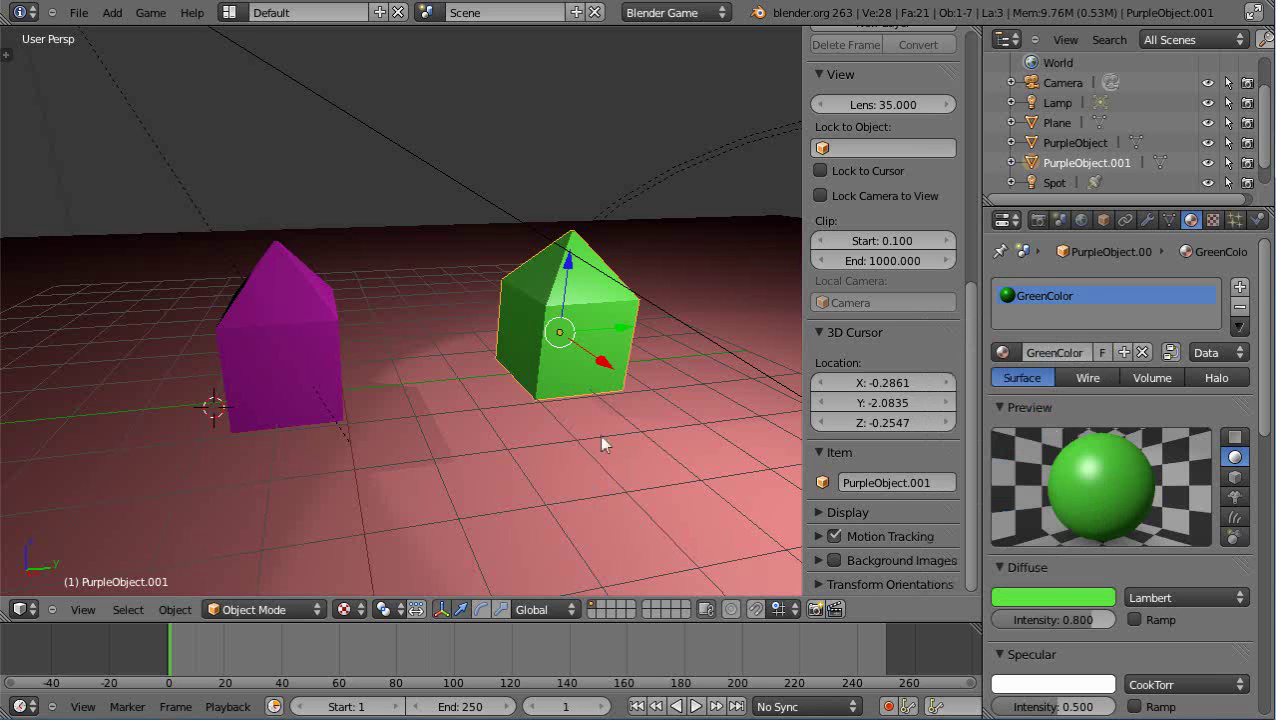
Select the green duplicate and rename the object as GreenObject.
{"action": "right_click", "coordinate": [592, 327]}
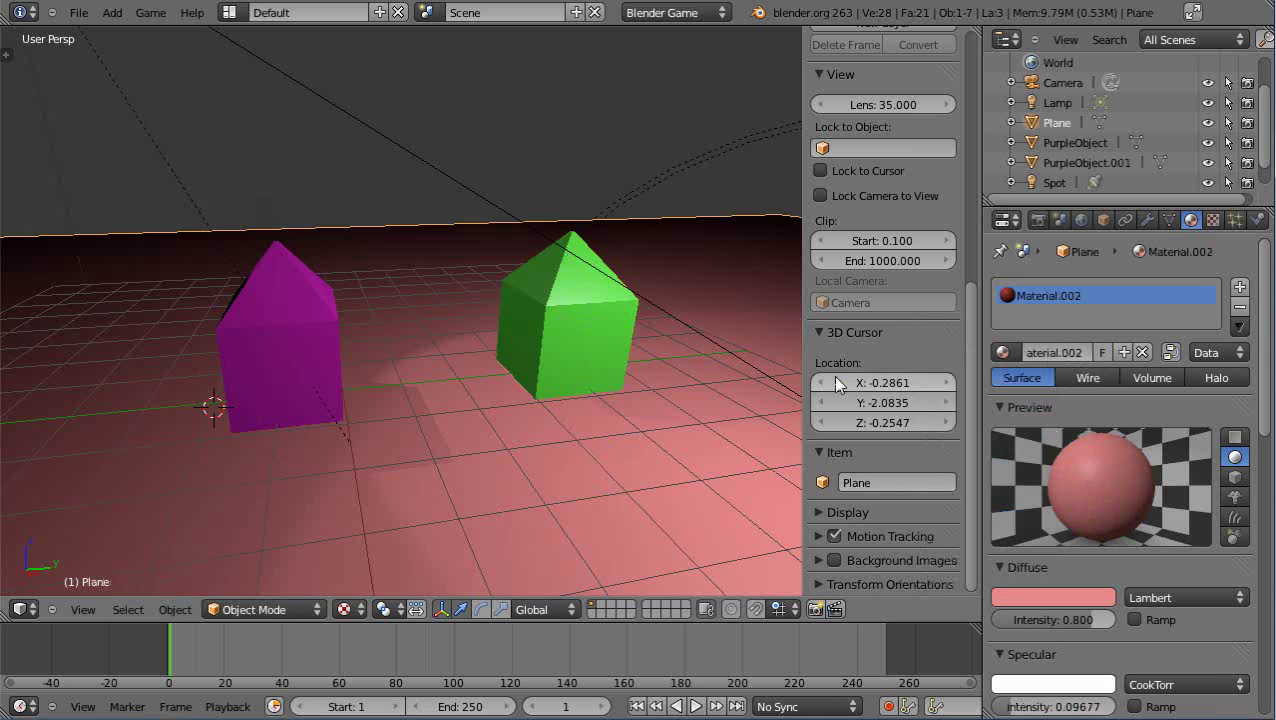
{"action": "right_click", "coordinate": [551, 312]}
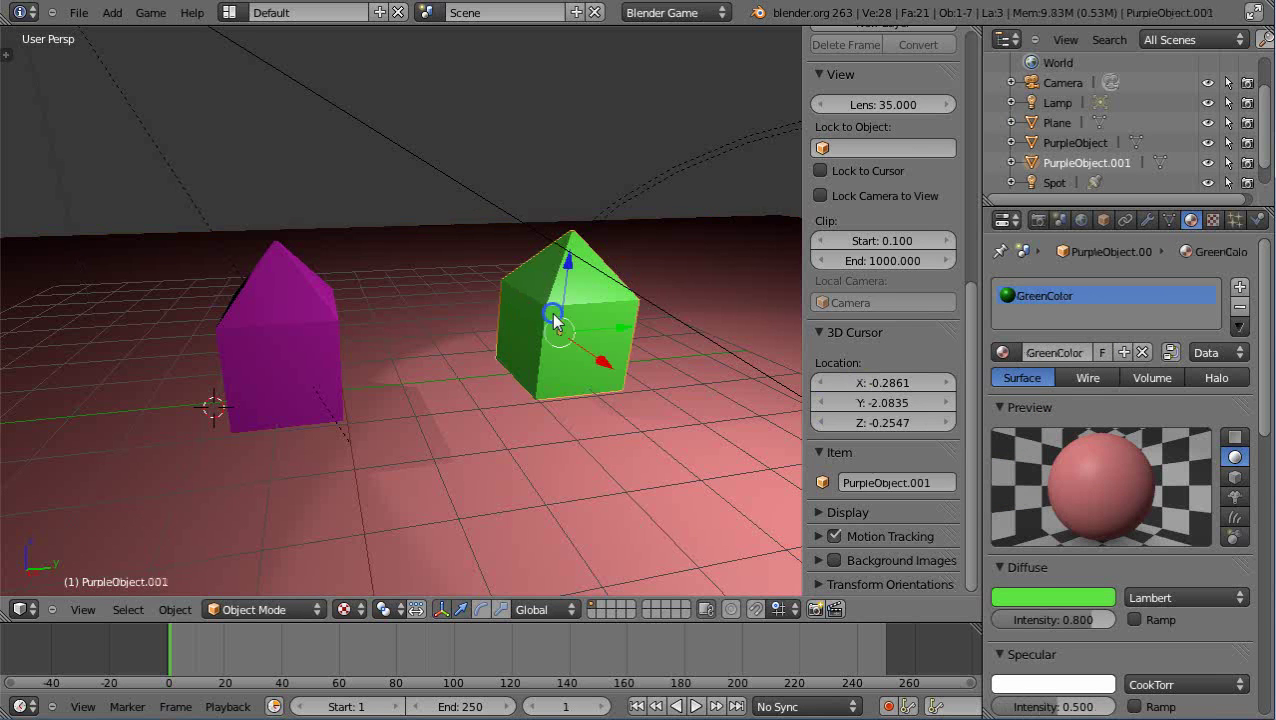
{"action": "left_click", "coordinate": [947, 484]}
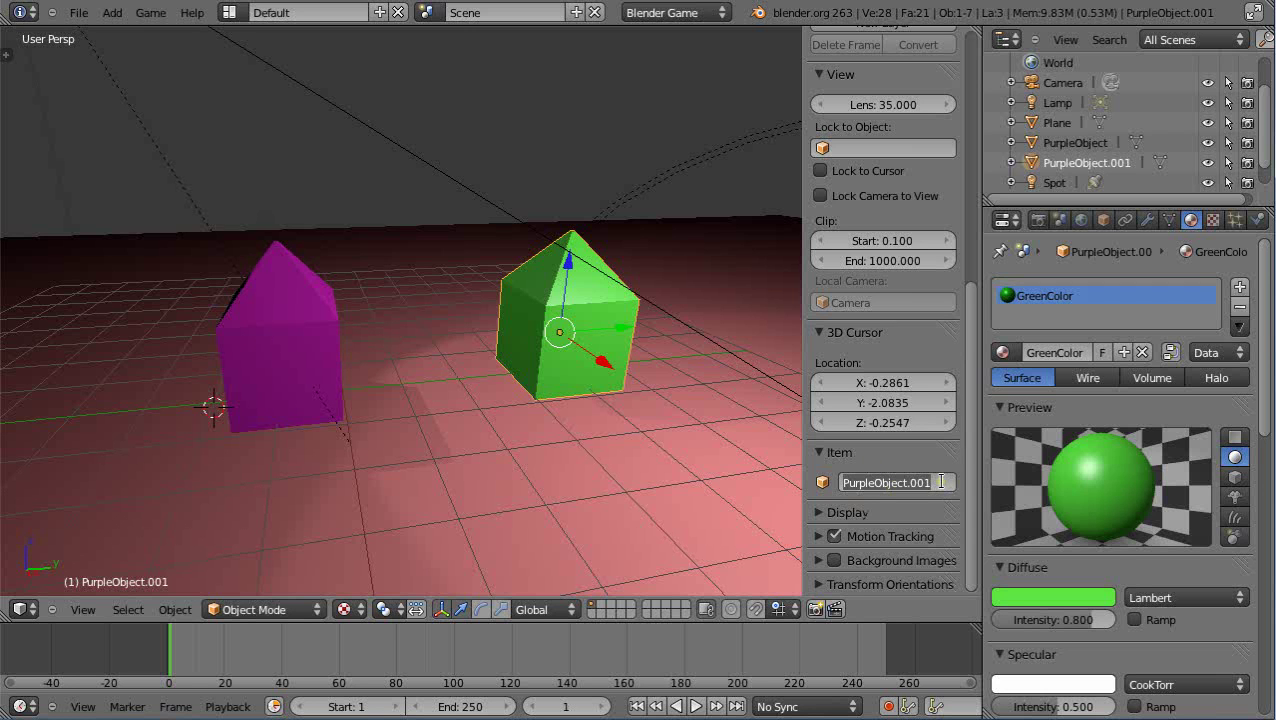
{"action": "double_click", "coordinate": [941, 482]}
{"action": "type", "text": "P"}
{"action": "type", "text": "Gree"}
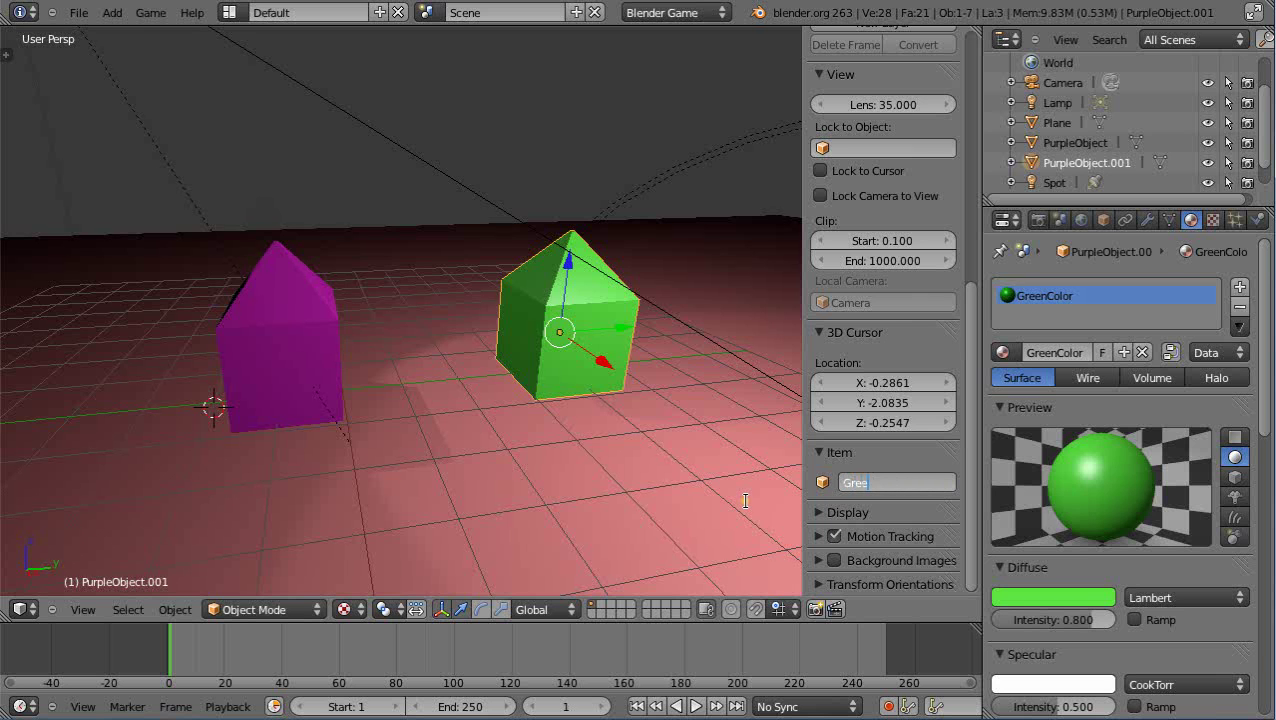
{"action": "type", "text": "nObject"}
{"action": "key", "text": "Return"}
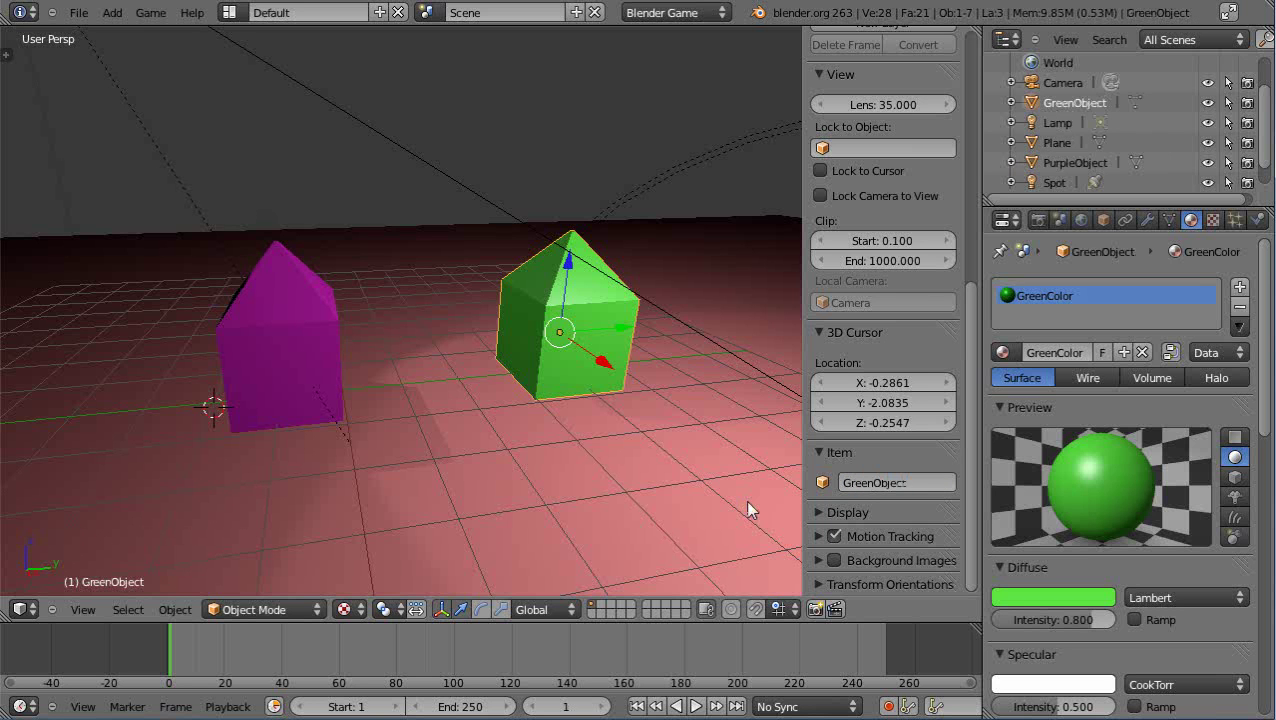
Move PurpleObject farther away from GreenObject along the Y axis and view both objects from a lower angle.
{"action": "scroll", "coordinate": [501, 414], "scroll_direction": "down", "scroll_amount": 3}
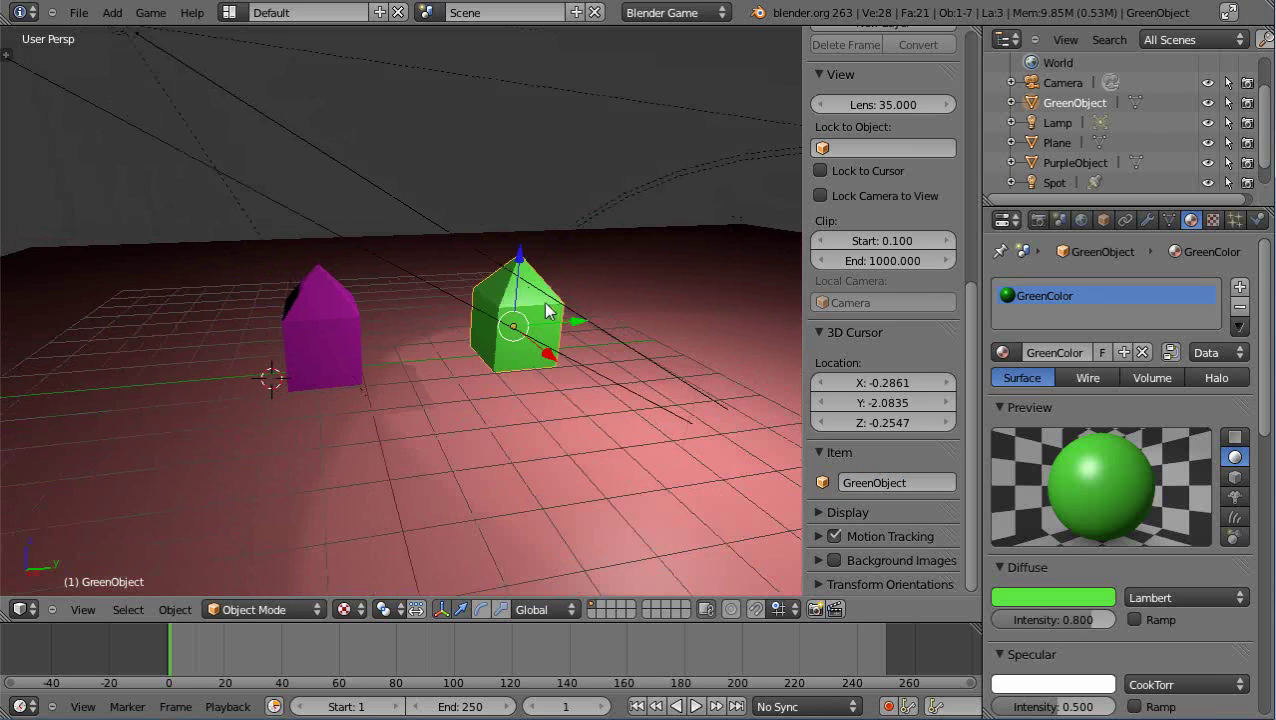
{"action": "right_click", "coordinate": [358, 345]}
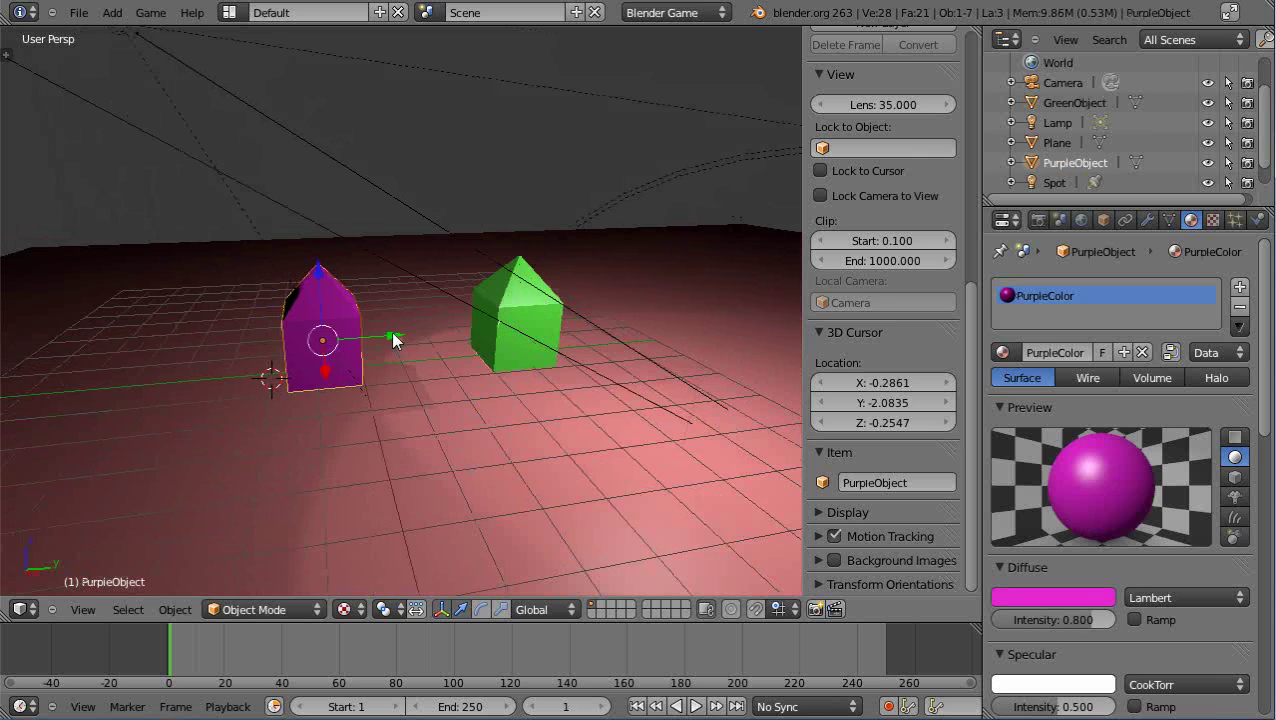
{"action": "key", "text": "g"}
{"action": "key", "text": "x"}
{"action": "left_click", "coordinate": [325, 339]}
{"action": "scroll", "coordinate": [535, 419], "scroll_direction": "up", "scroll_amount": 2}
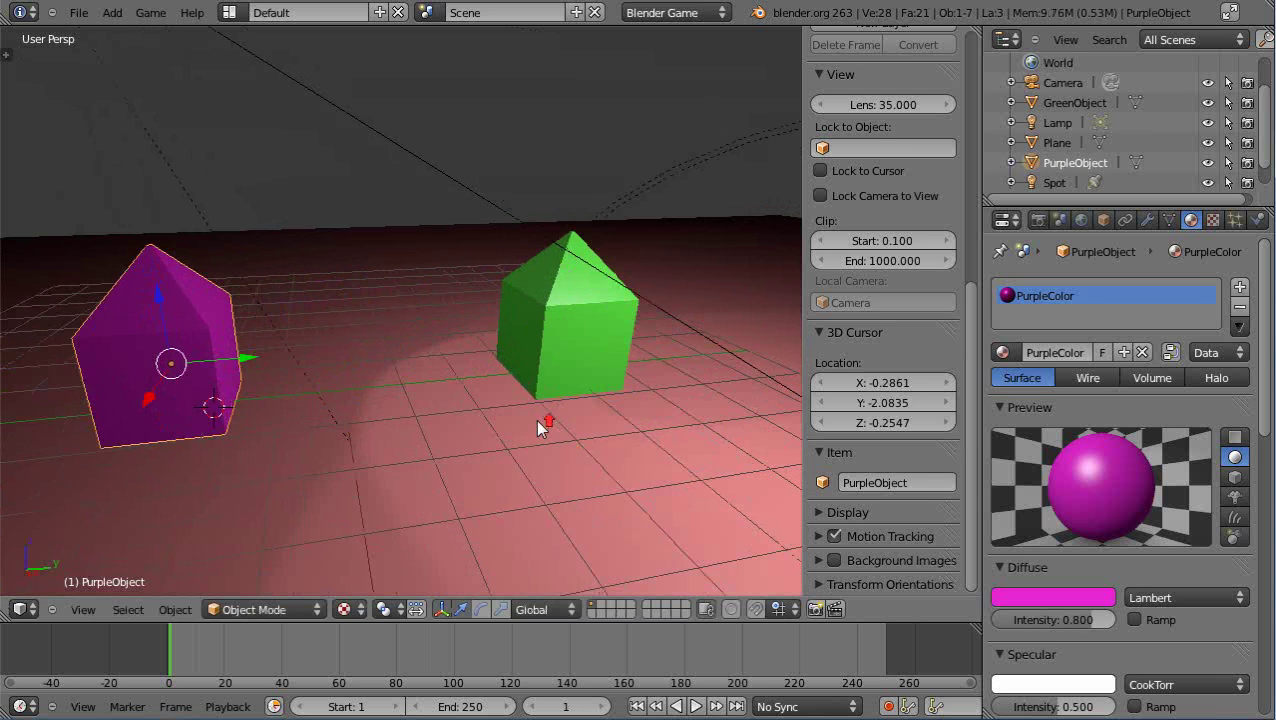
{"action": "middle_click_drag", "start_coordinate": [570, 440], "coordinate": [541, 436]}
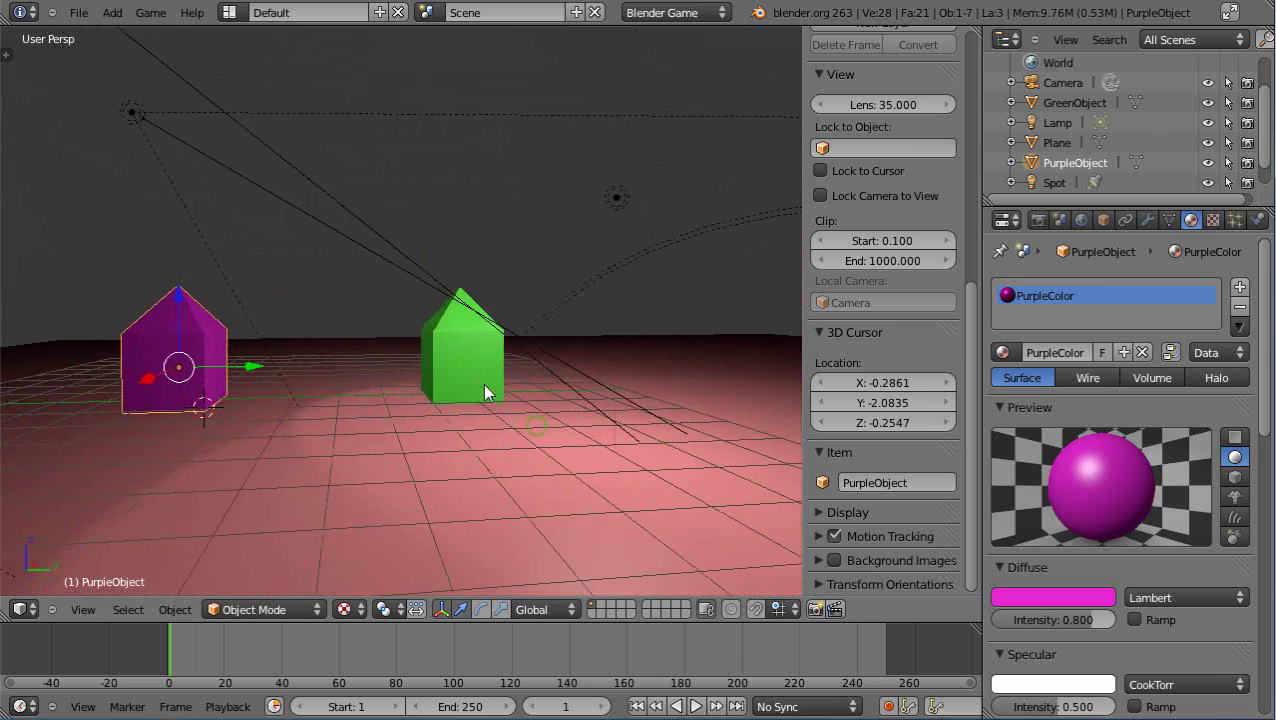
{"action": "middle_click_drag", "start_coordinate": [472, 364], "coordinate": [499, 441]}
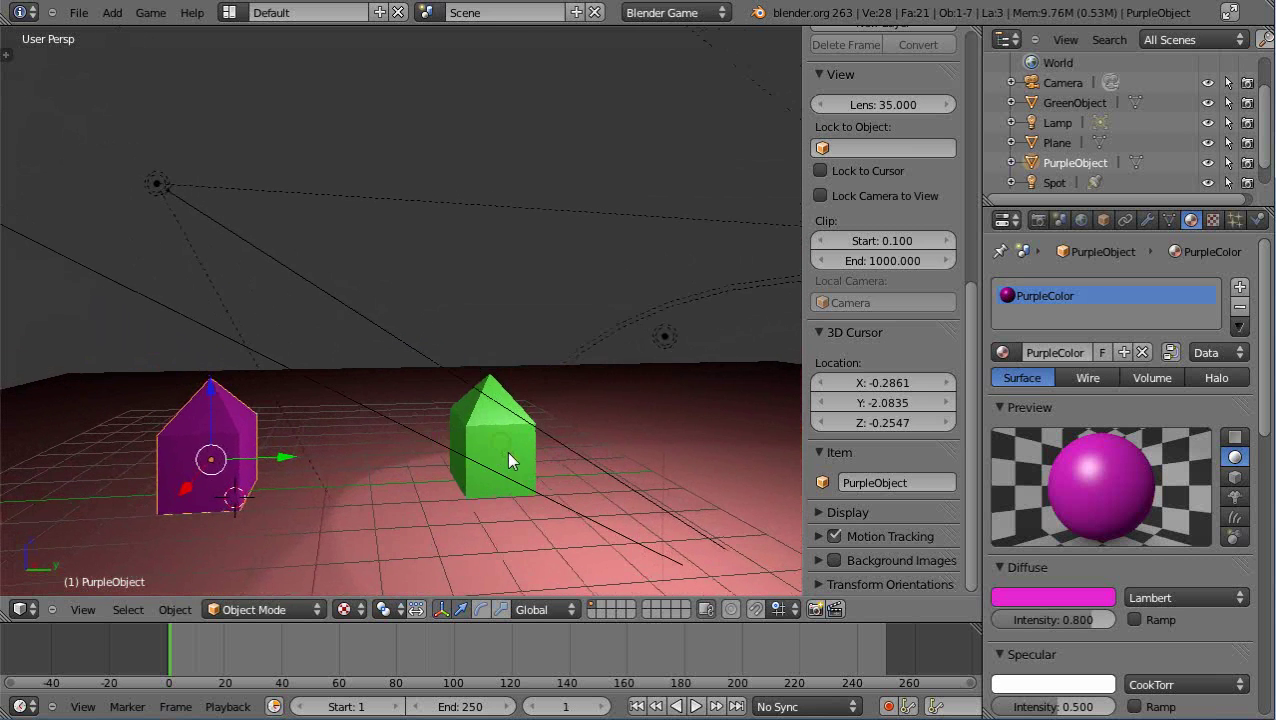
Select GreenObject and insert a Location keyframe for it at frame 1.
{"action": "scroll", "coordinate": [508, 455], "scroll_direction": "up", "scroll_amount": 2}
{"action": "scroll", "coordinate": [508, 455], "scroll_direction": "down", "scroll_amount": 1}
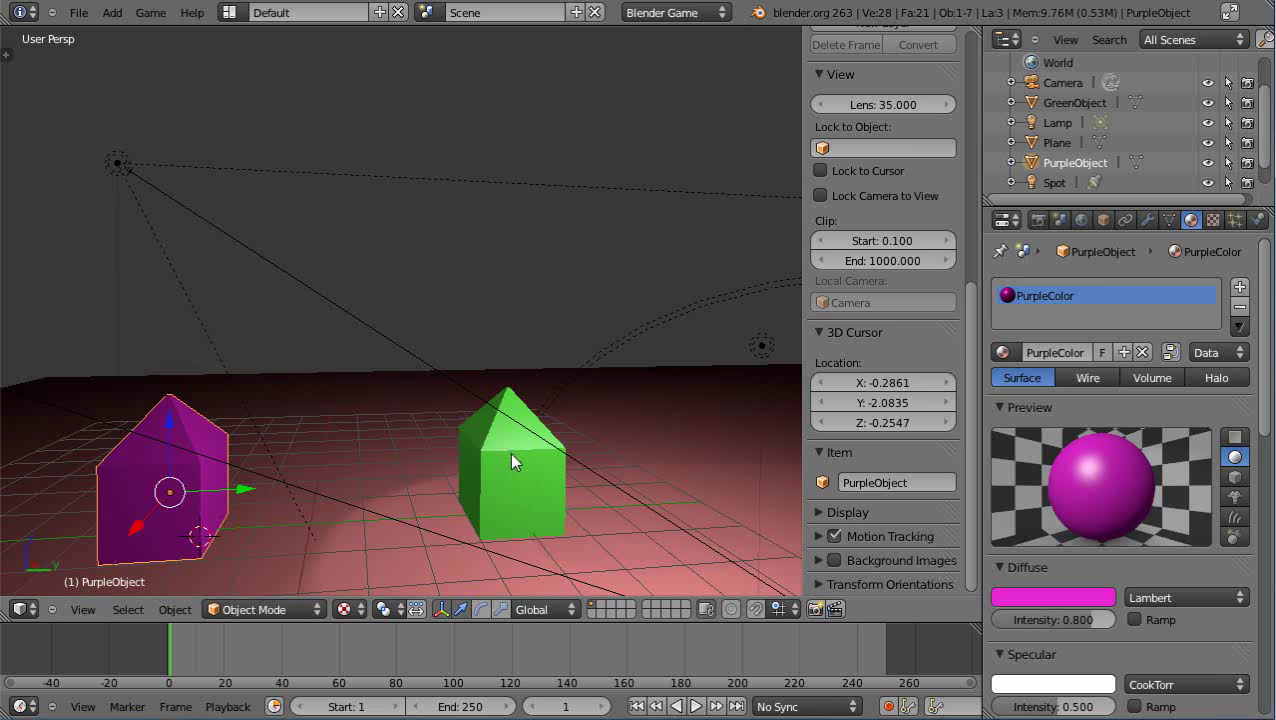
{"action": "middle_click_drag", "start_coordinate": [538, 494], "coordinate": [564, 498]}
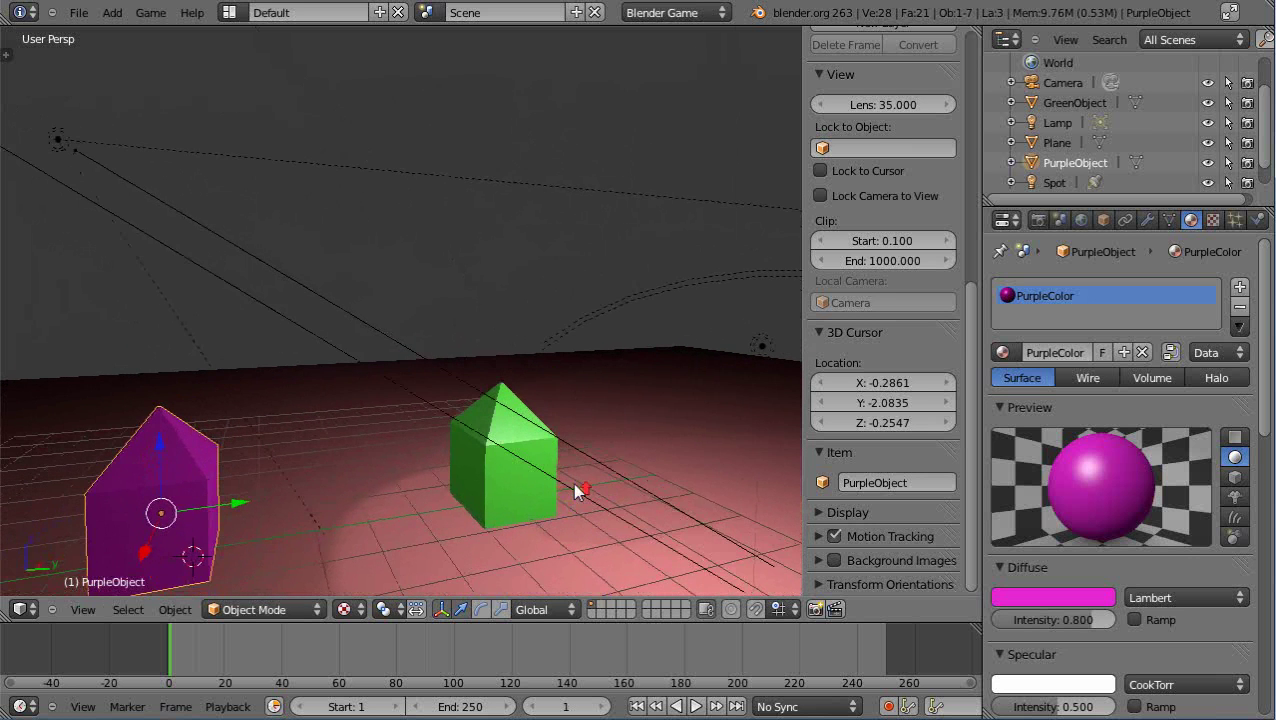
{"action": "scroll", "coordinate": [578, 490], "scroll_direction": "up", "scroll_amount": 3}
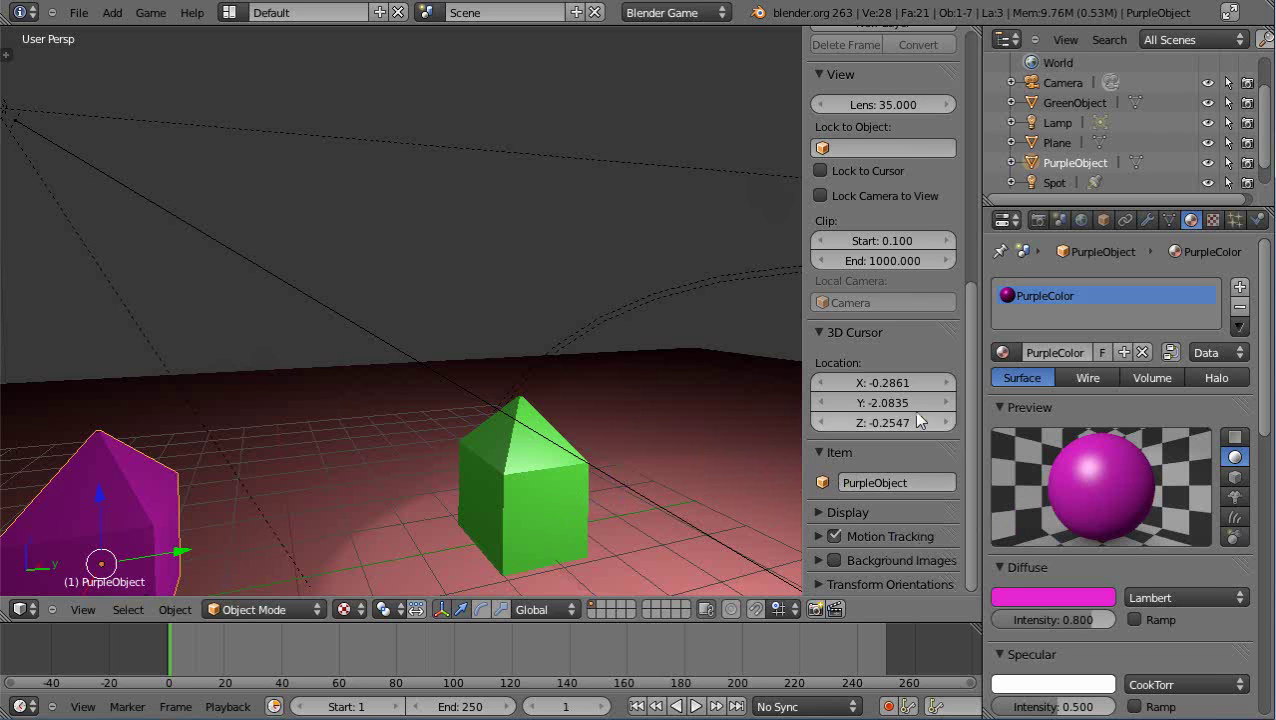
{"action": "left_click_drag", "start_coordinate": [968, 367], "coordinate": [966, 70]}
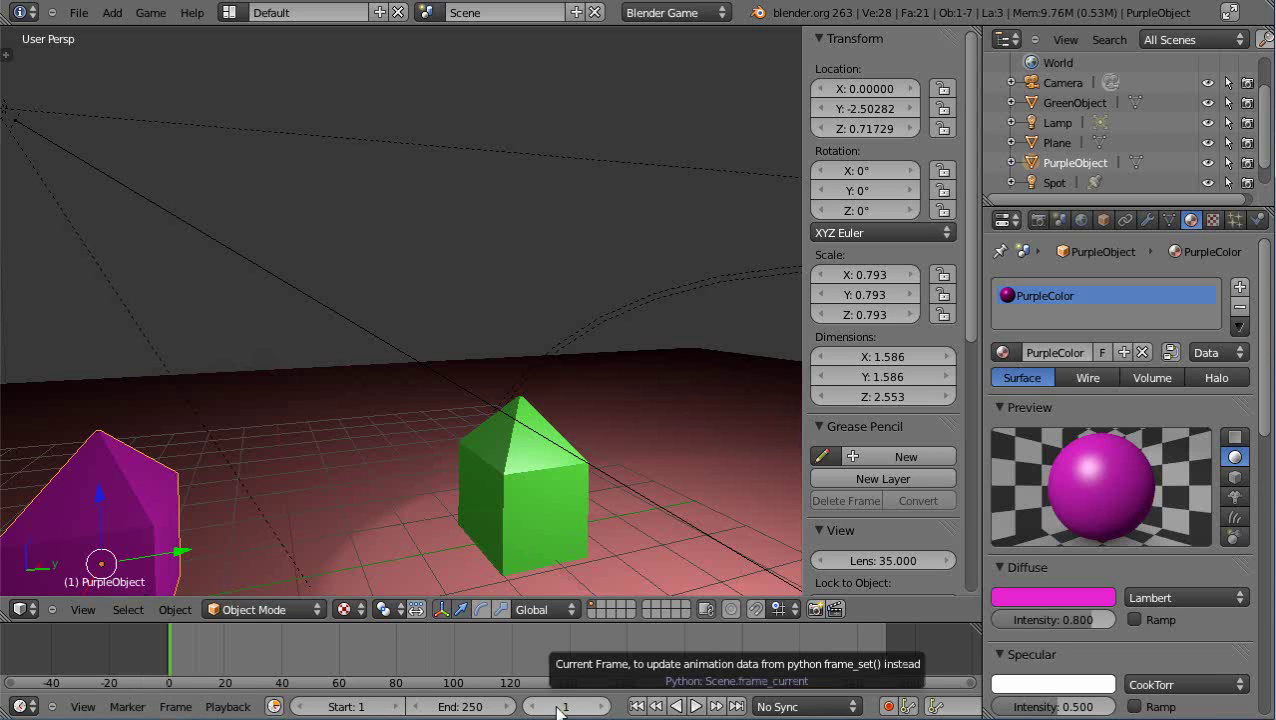
{"action": "scroll", "coordinate": [558, 710], "scroll_direction": "up", "scroll_amount": 2, "text": "ctrl"}
{"action": "scroll", "coordinate": [558, 710], "scroll_direction": "down", "scroll_amount": 3, "text": "ctrl"}
{"action": "scroll", "coordinate": [558, 710], "scroll_direction": "up", "scroll_amount": 1, "text": "ctrl"}
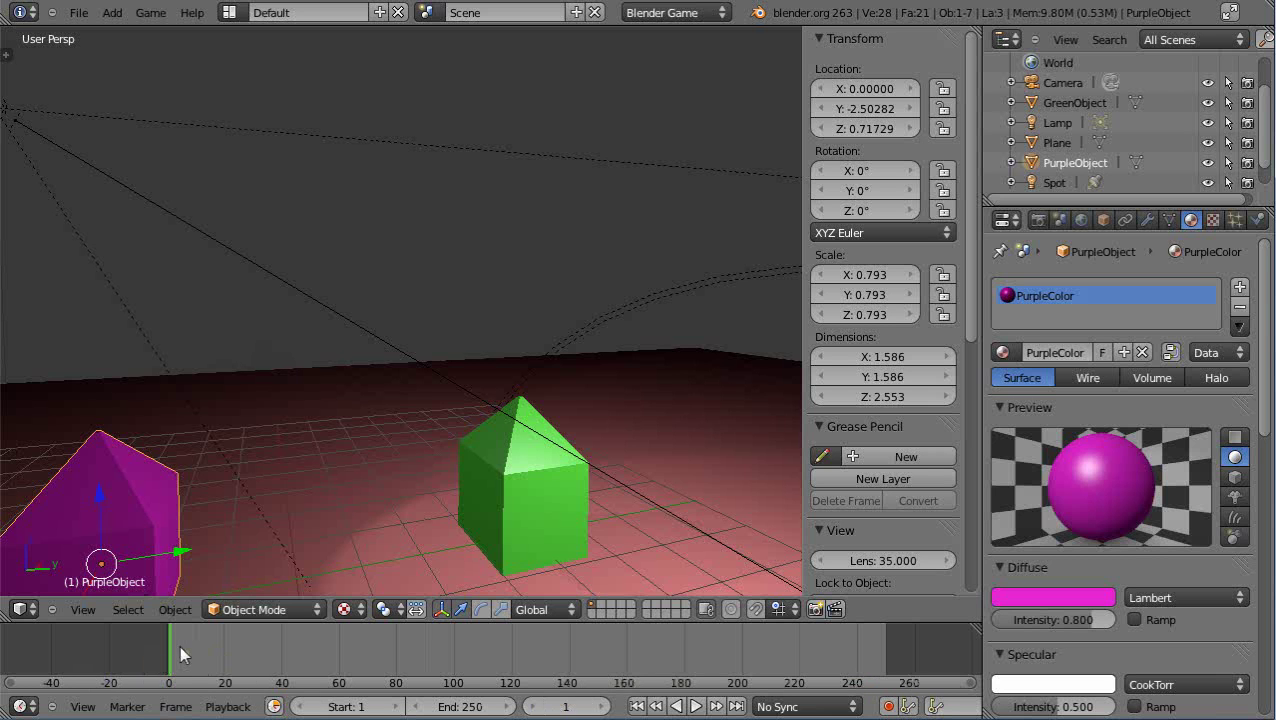
{"action": "right_click", "coordinate": [560, 502]}
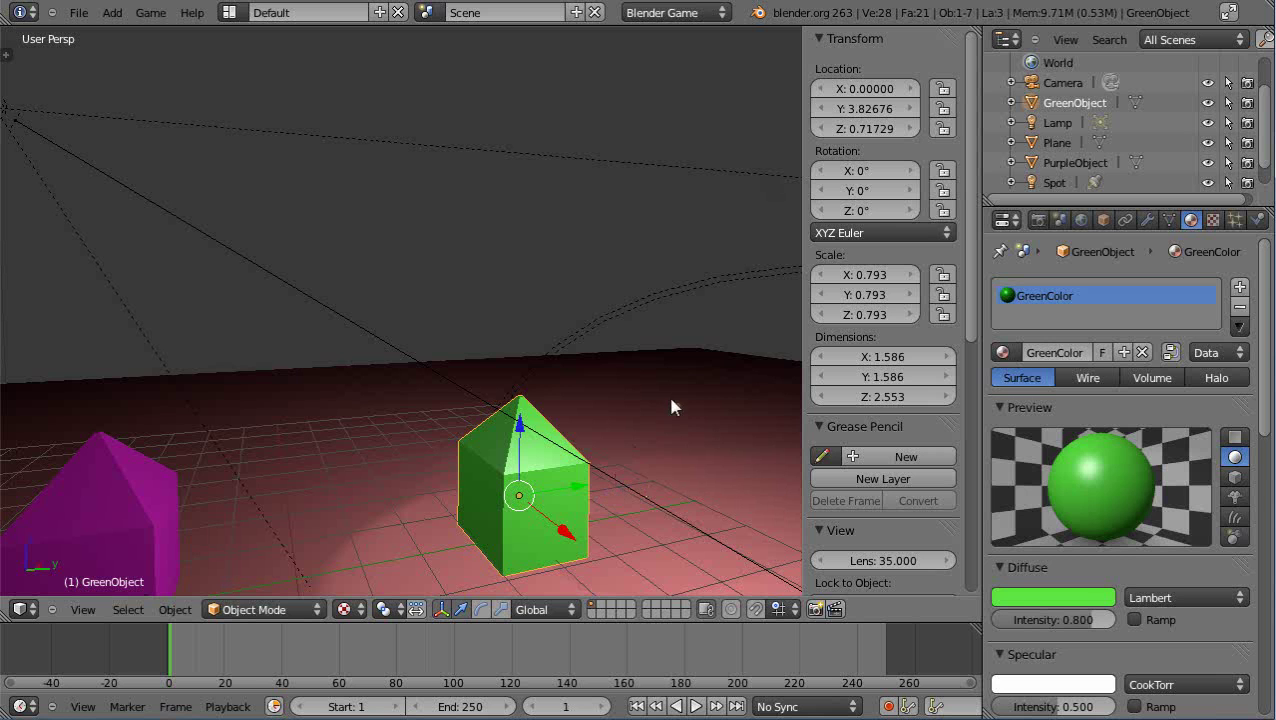
{"action": "key", "text": "i"}
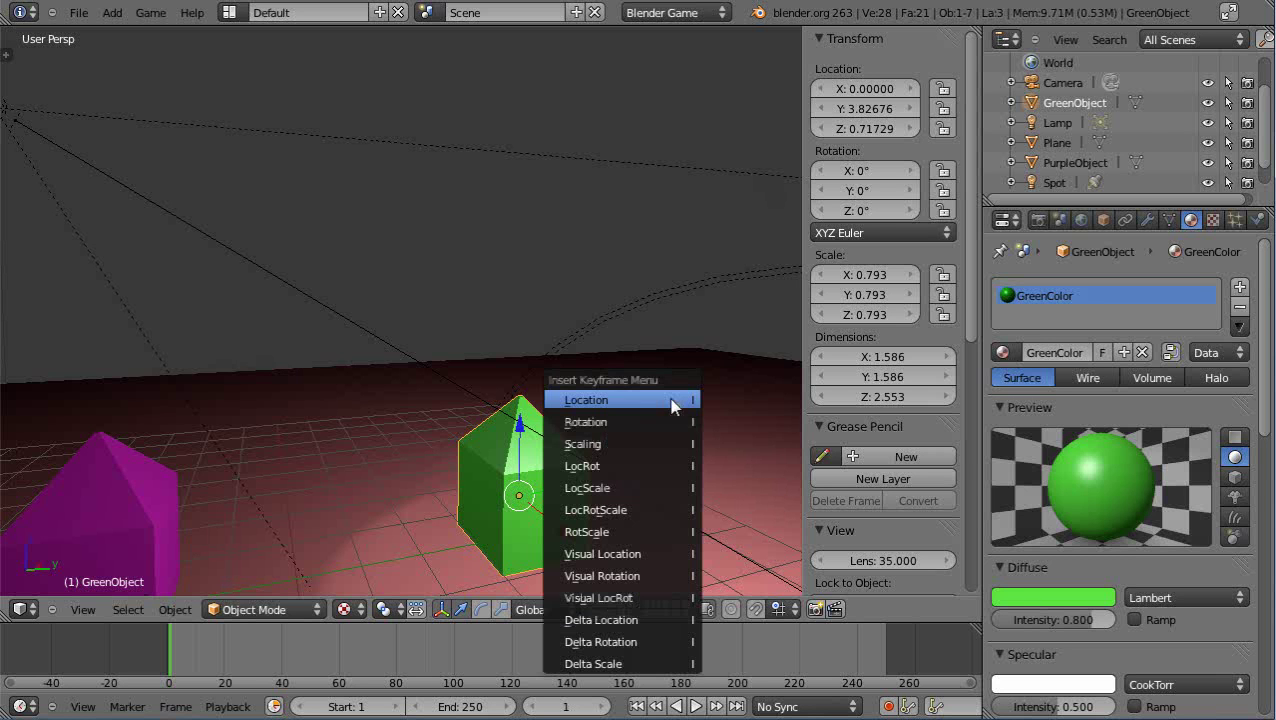
{"action": "left_click", "coordinate": [590, 408]}
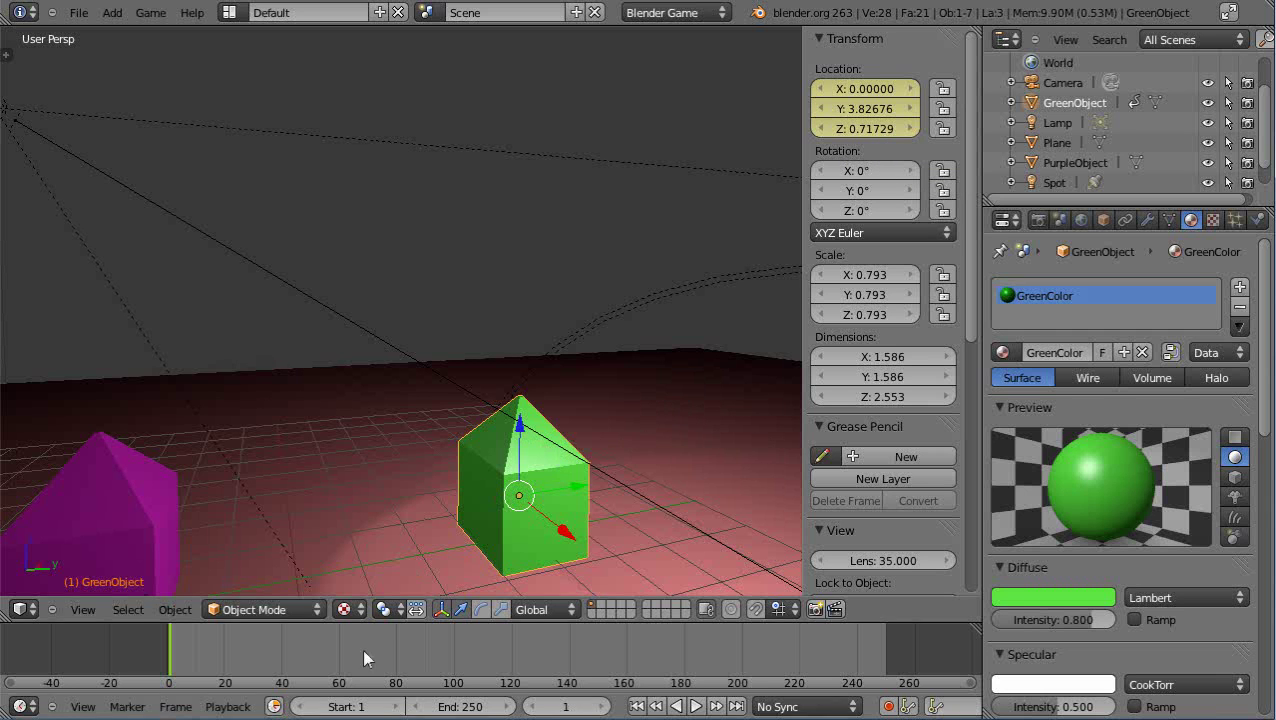
At frame 40, raise GreenObject along the Z axis to about 4.76 and insert a Location keyframe.
{"action": "left_click", "coordinate": [281, 673]}
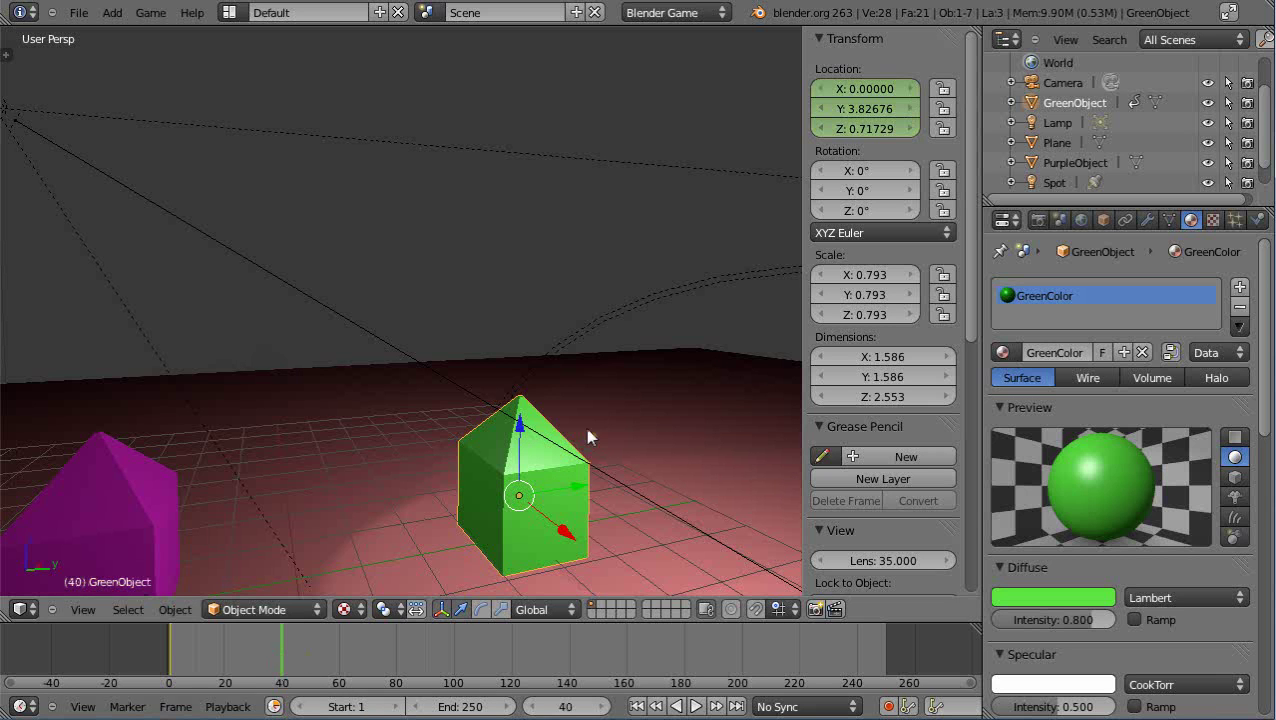
{"action": "left_click_drag", "start_coordinate": [520, 425], "coordinate": [524, 194]}
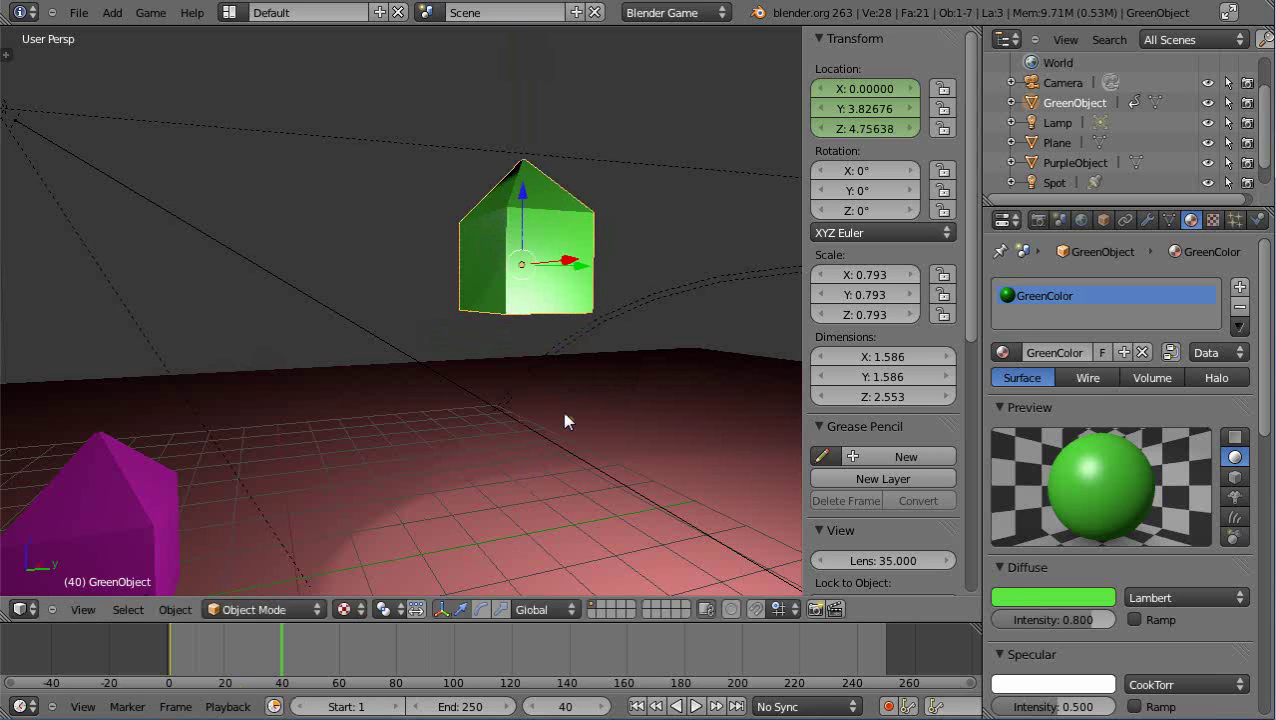
{"action": "key", "text": "i"}
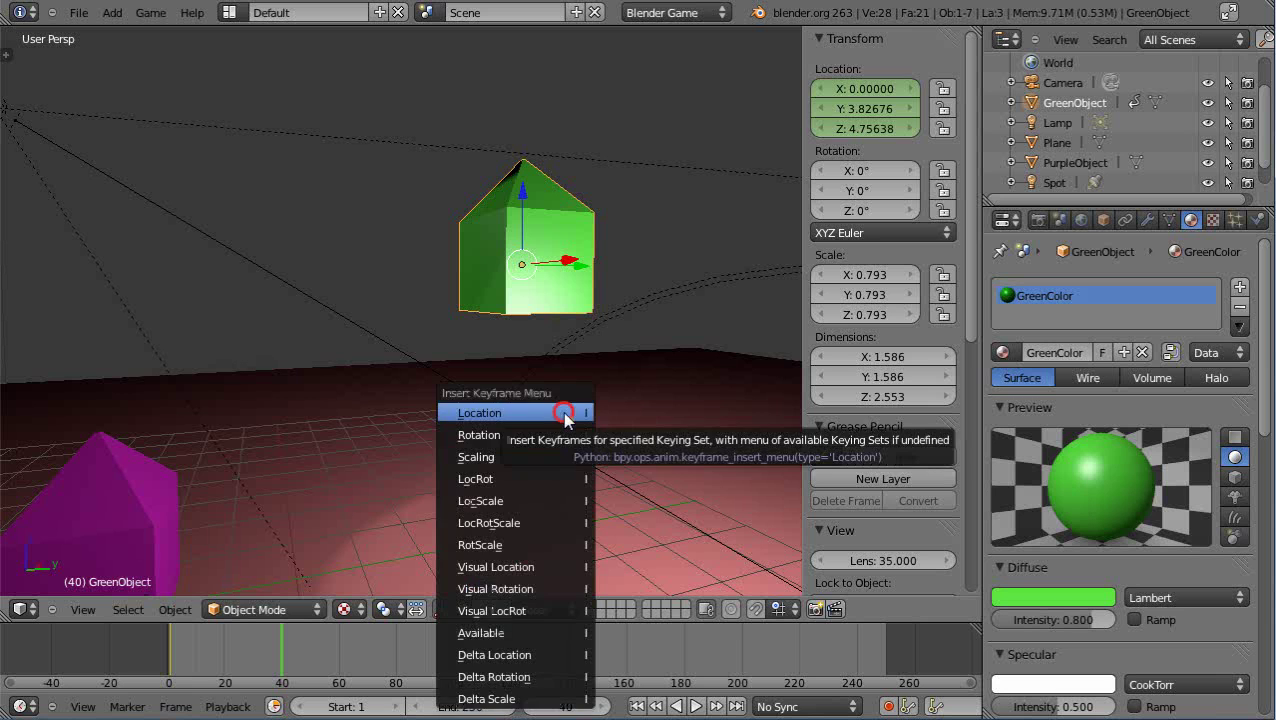
{"action": "left_click", "coordinate": [565, 414]}
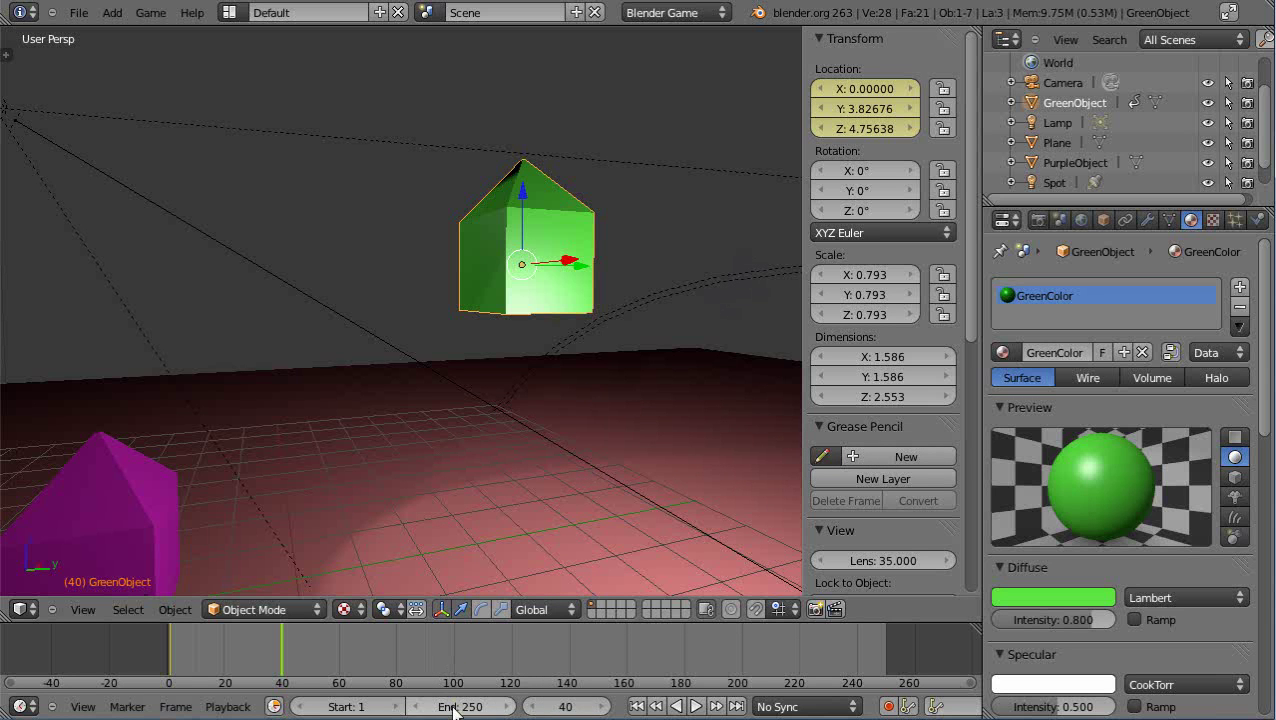
{"action": "left_click", "coordinate": [393, 672]}
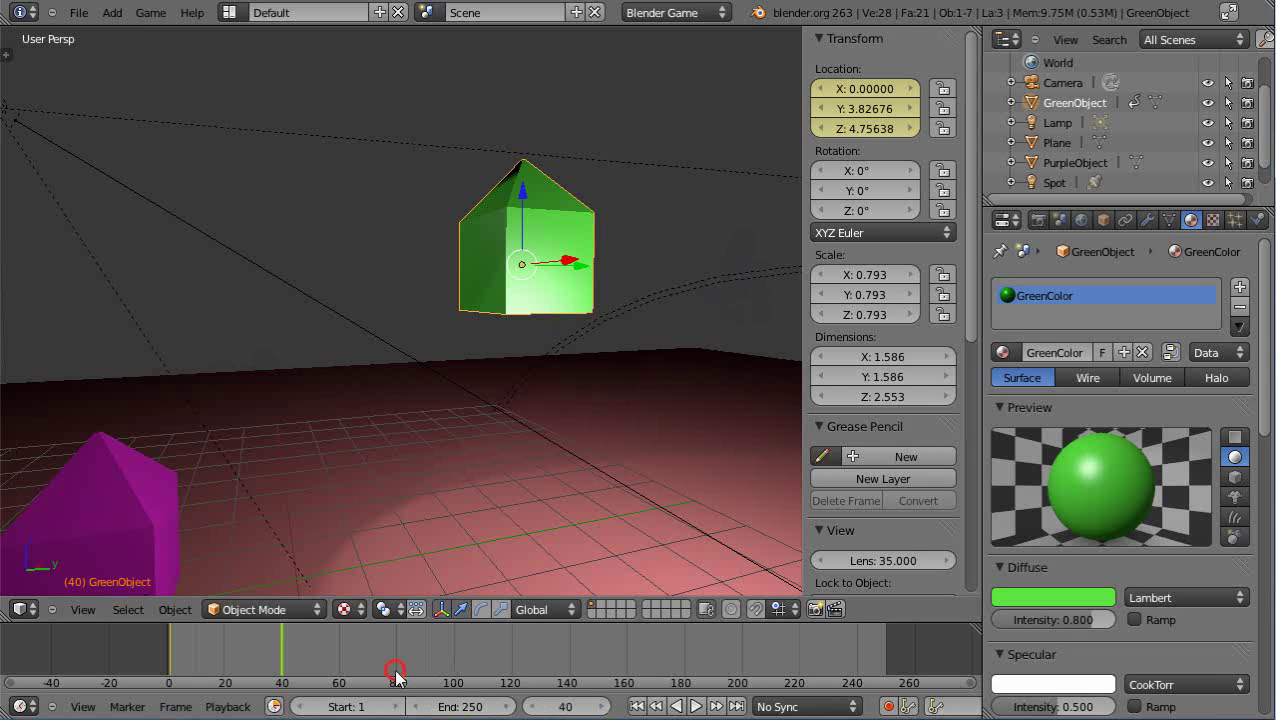
{"action": "left_click", "coordinate": [601, 707]}
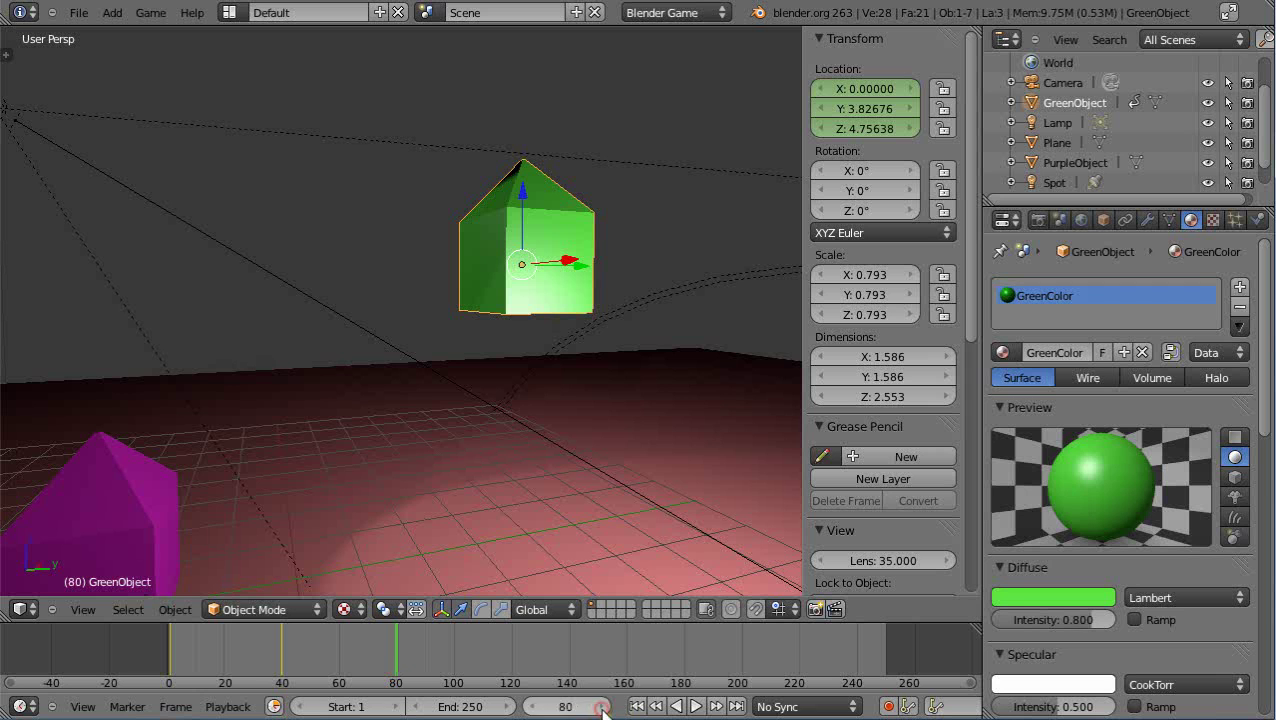
{"action": "left_click", "coordinate": [523, 193]}
{"action": "left_click_drag", "start_coordinate": [526, 198], "coordinate": [537, 411]}
{"action": "left_click", "coordinate": [869, 126]}
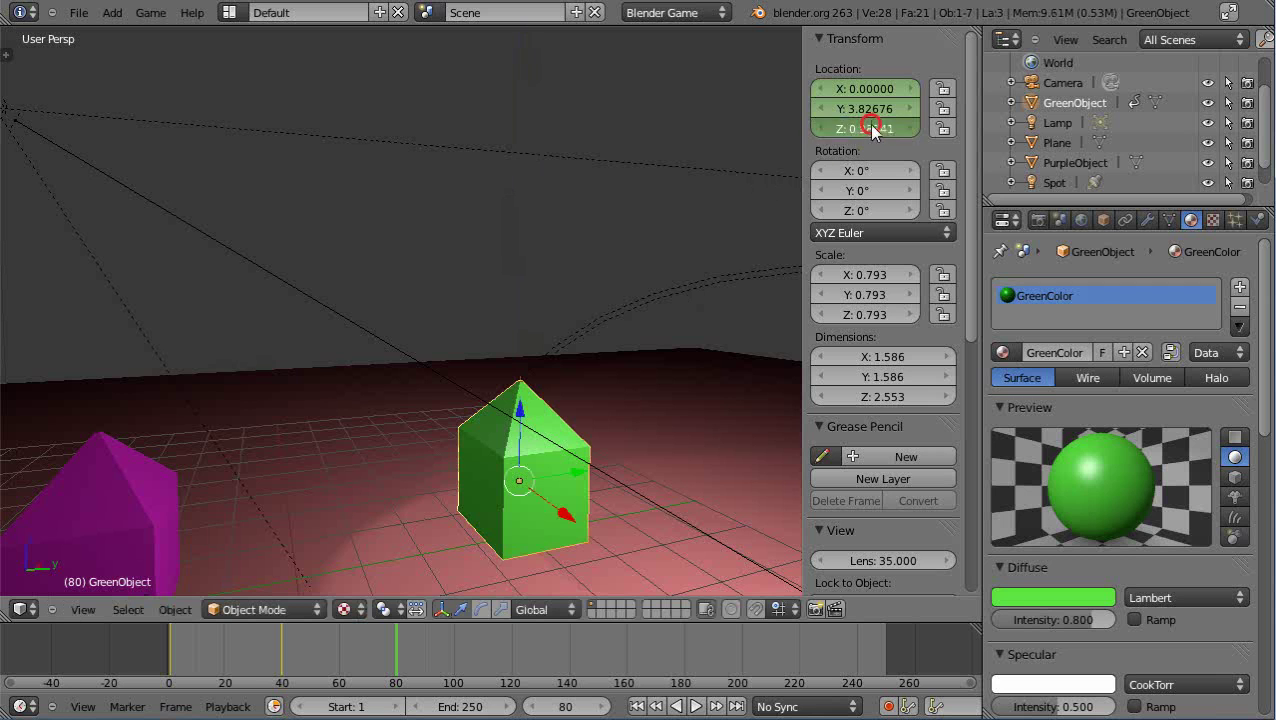
{"action": "type", "text": "0"}
{"action": "key", "text": "Return"}
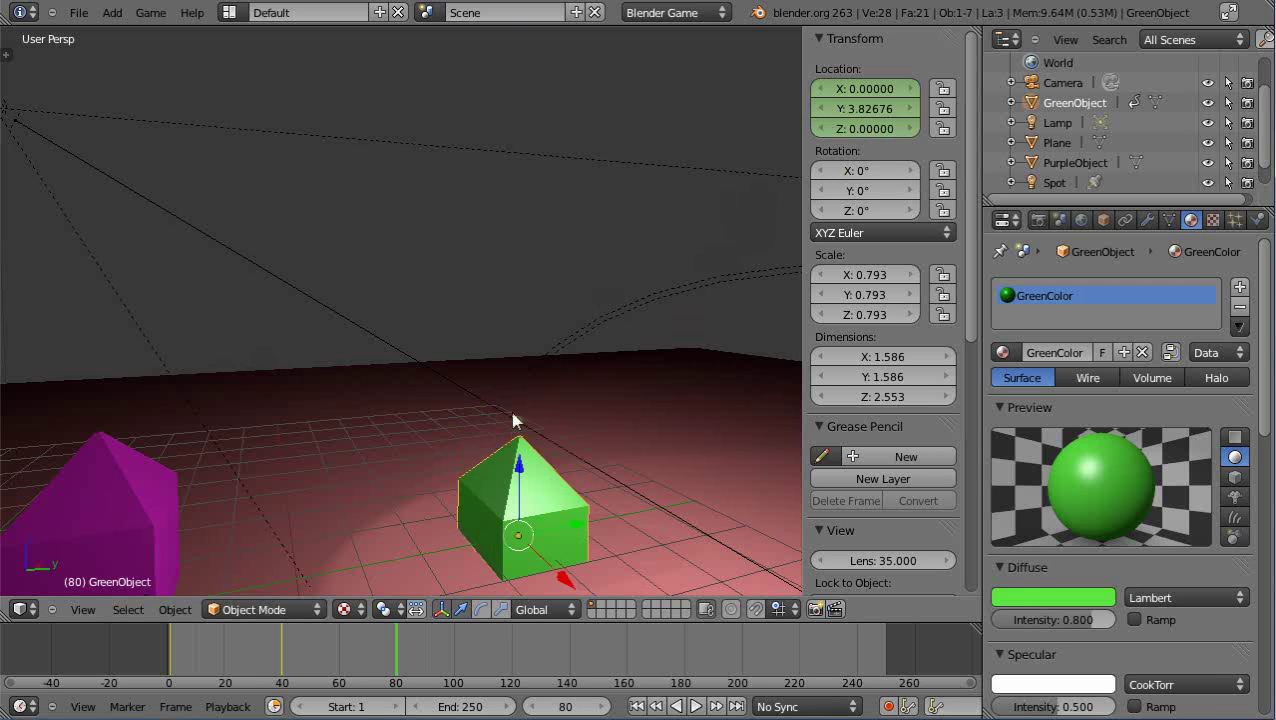
{"action": "left_click_drag", "start_coordinate": [521, 465], "coordinate": [524, 430]}
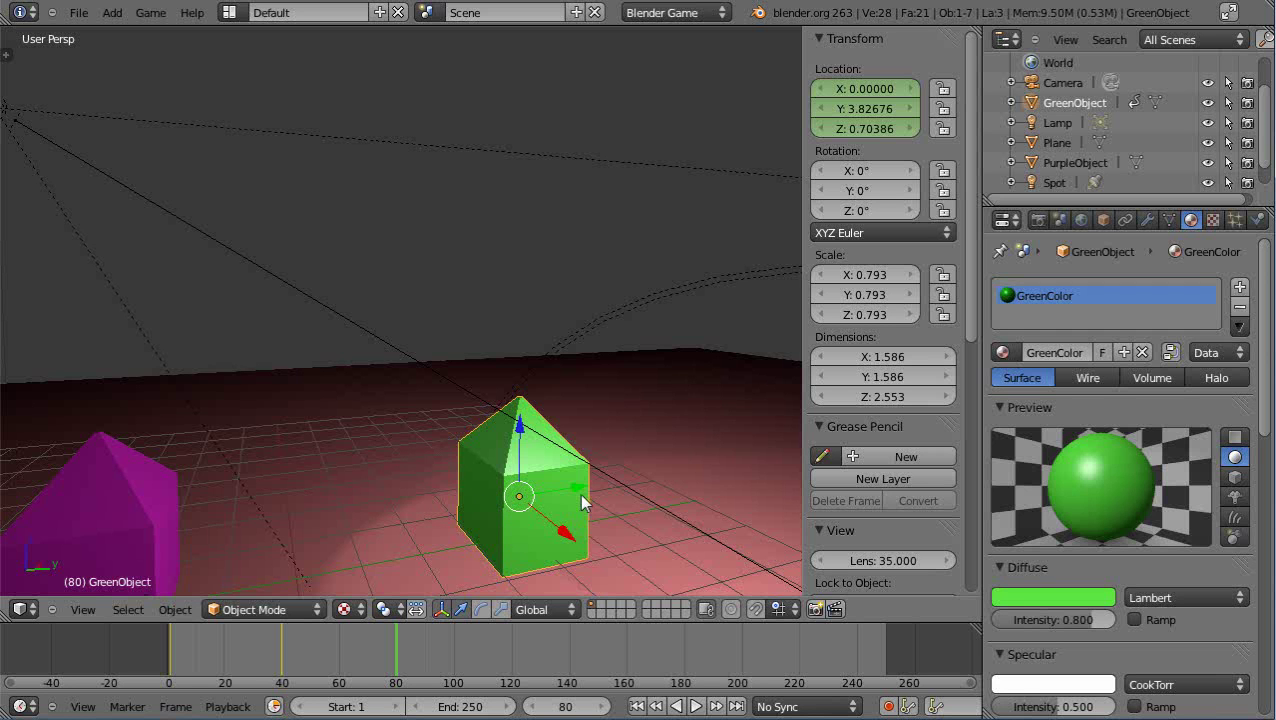
{"action": "key", "text": "shift+Left"}
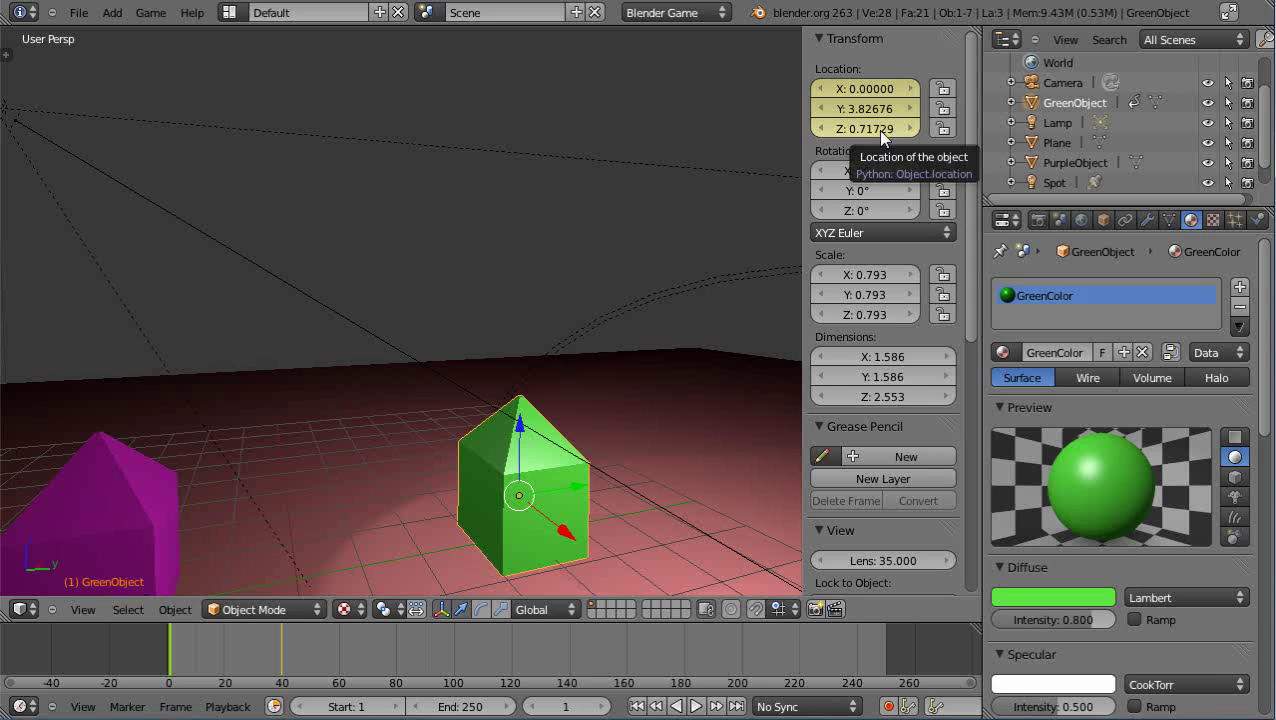
At frame 80, set GreenObject's Z location to 0.71729 and insert a Location keyframe.
{"action": "left_click", "coordinate": [396, 664]}
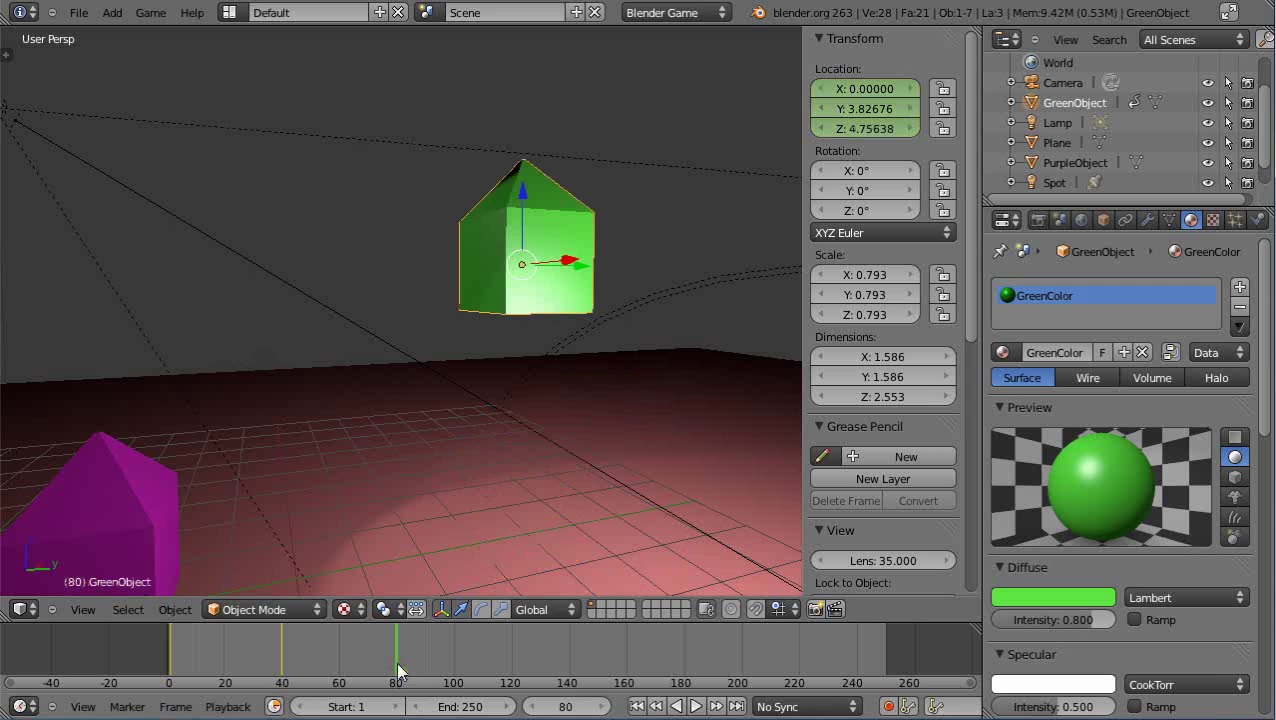
{"action": "left_click_drag", "start_coordinate": [522, 195], "coordinate": [524, 422]}
{"action": "left_click", "coordinate": [860, 130]}
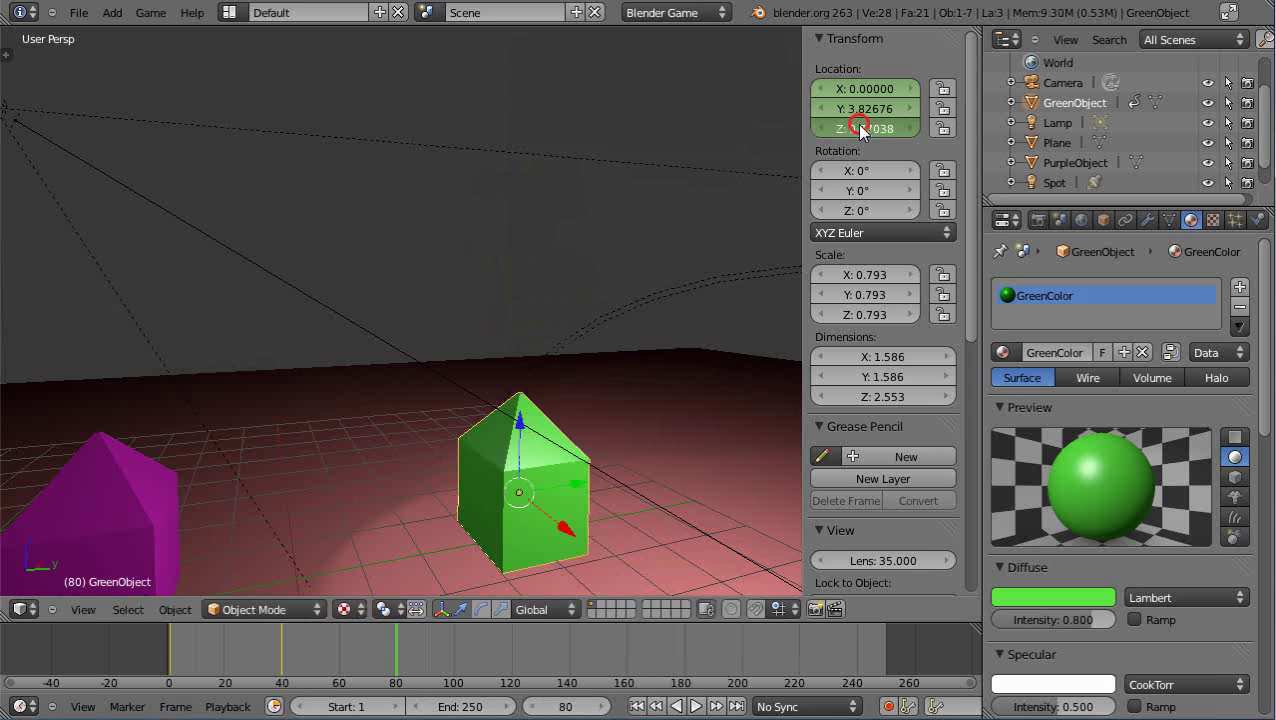
{"action": "type", "text": "0.71729"}
{"action": "key", "text": "Return"}
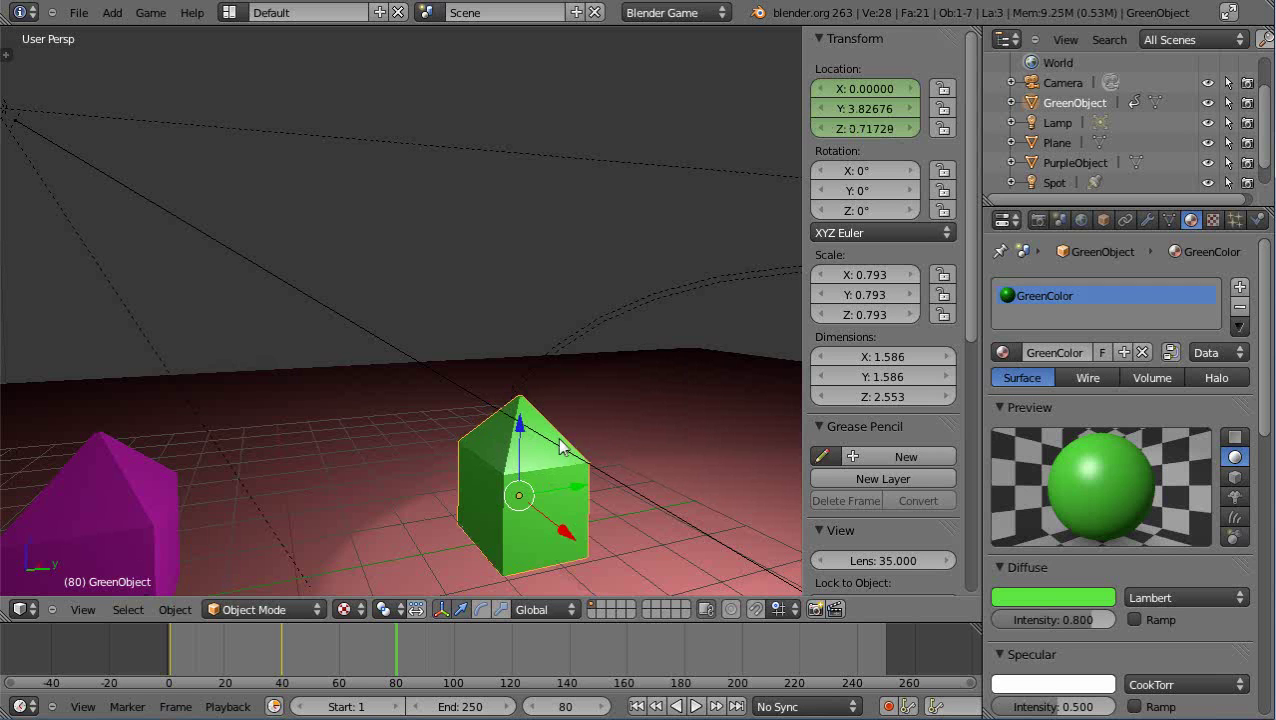
{"action": "scroll", "coordinate": [567, 449], "scroll_direction": "down", "scroll_amount": 1}
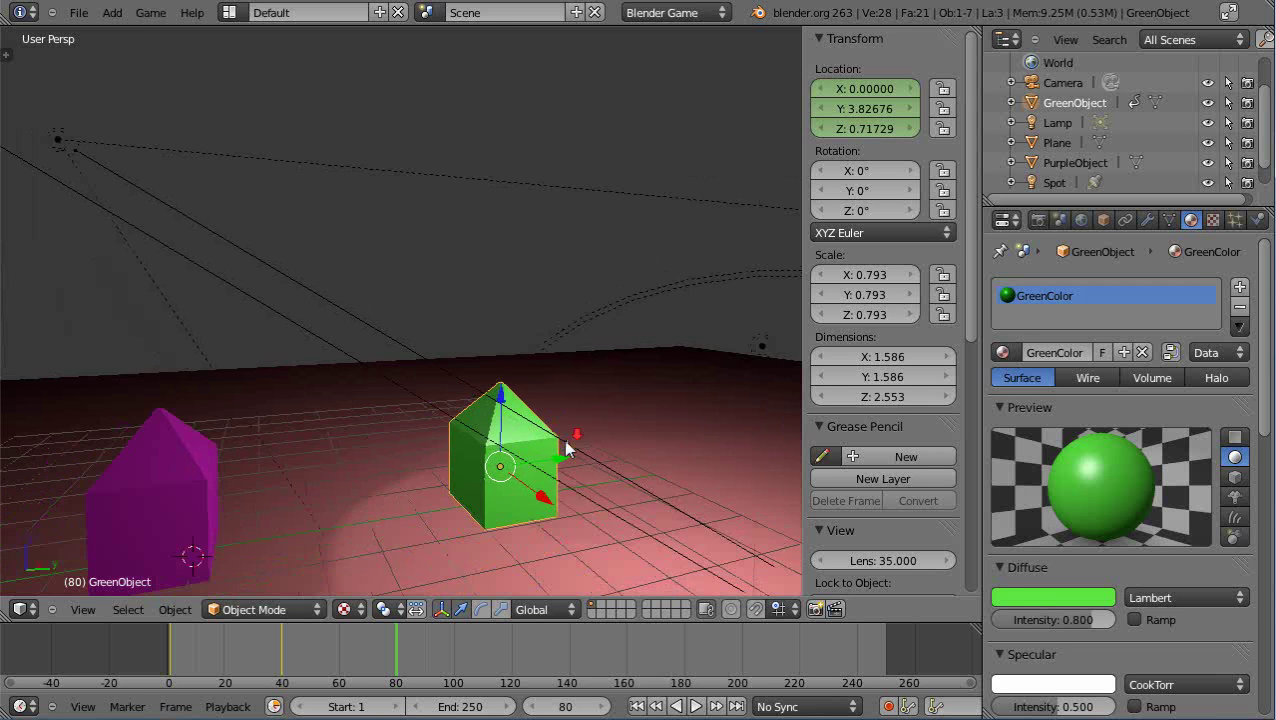
{"action": "scroll", "coordinate": [567, 449], "scroll_direction": "up", "scroll_amount": 1}
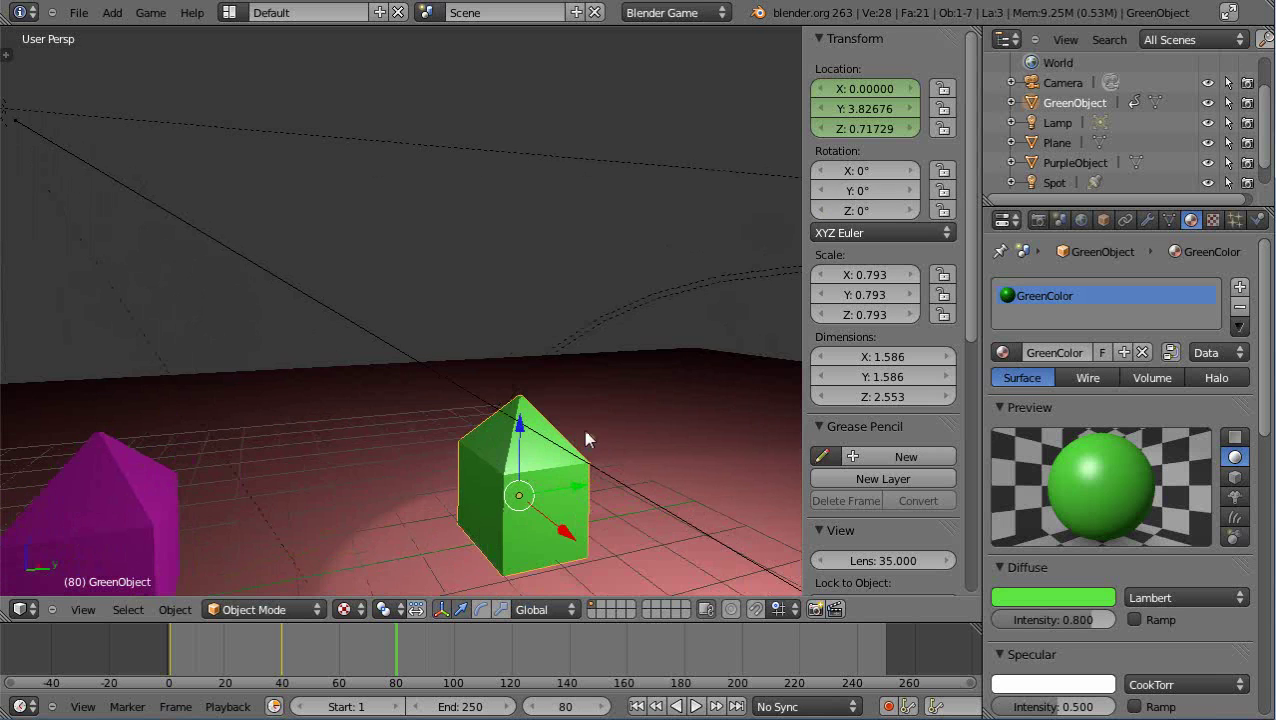
{"action": "key", "text": "i"}
{"action": "left_click", "coordinate": [558, 415]}
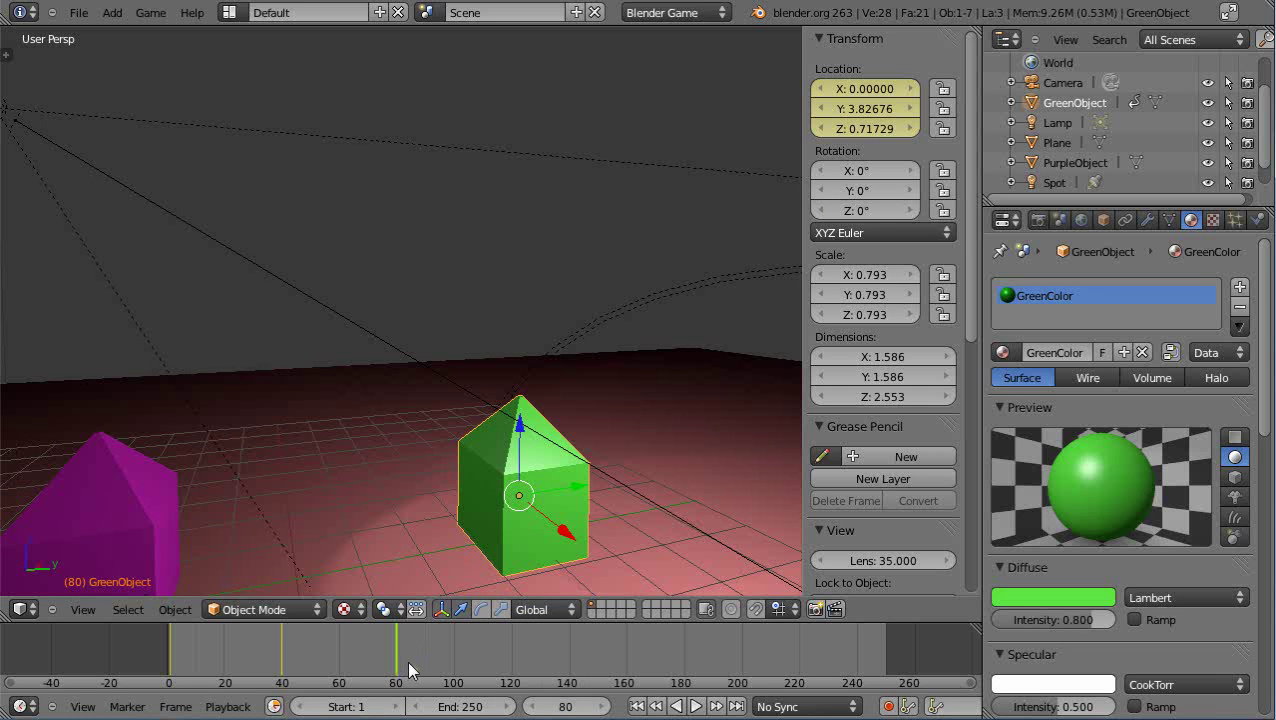
Step through the keyframes and play the animation to check GreenObject's up-and-down motion.
{"action": "key", "text": "Down"}
{"action": "key", "text": "Up"}
{"action": "key", "text": "Down"}
{"action": "key", "text": "Up"}
{"action": "key", "text": "Down"}
{"action": "key", "text": "Down"}
{"action": "left_click", "coordinate": [696, 706]}
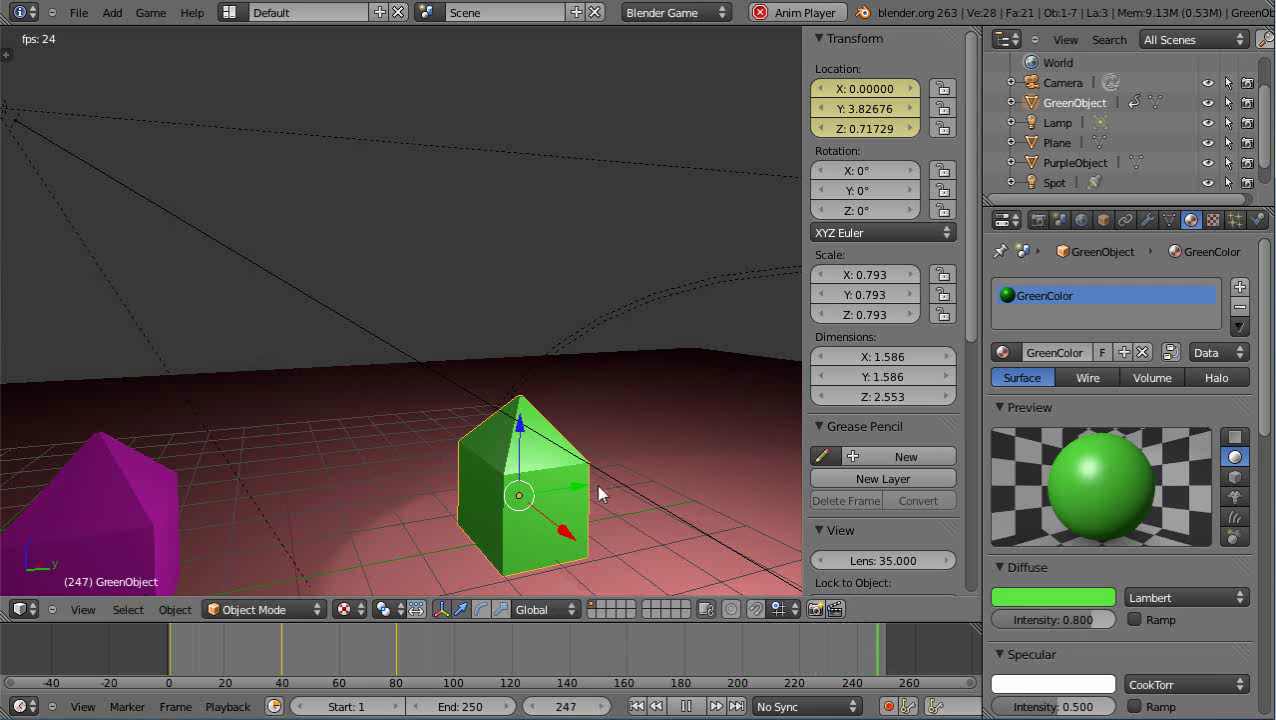
{"action": "key", "text": "Escape"}
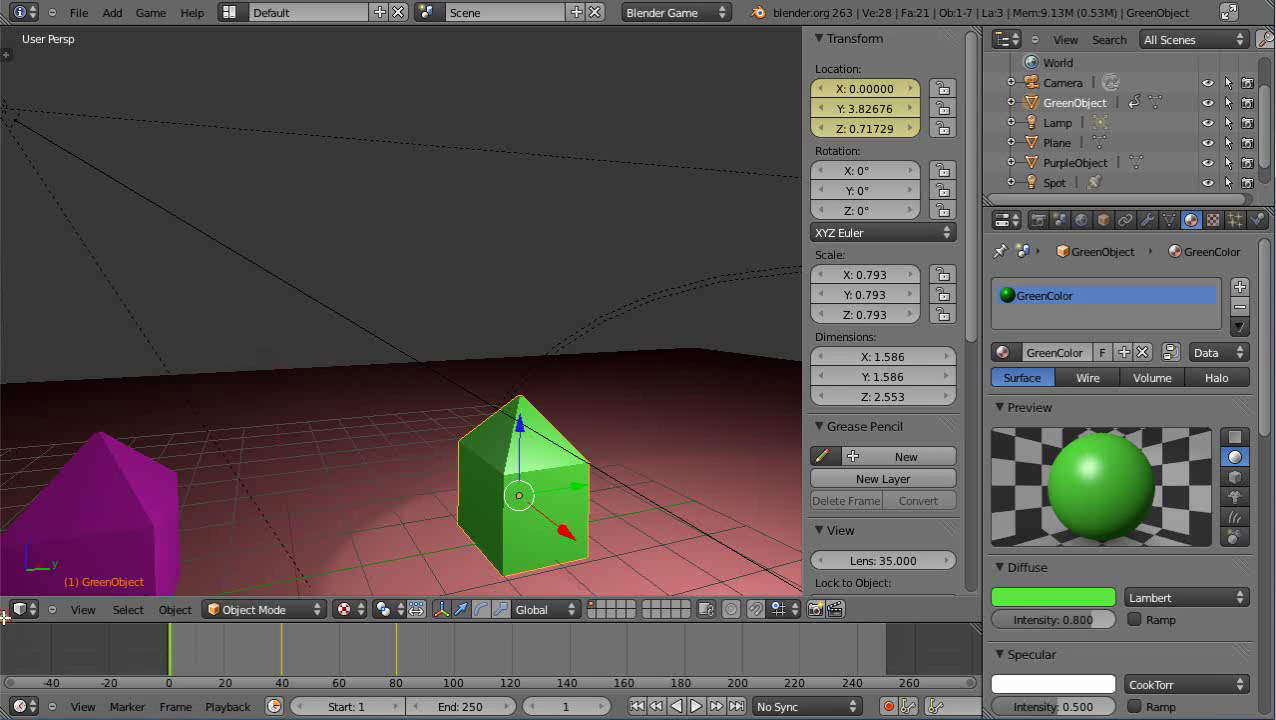
Split the 3D view horizontally, hide the upper view's properties and turn the lower area into a Graph Editor.
{"action": "left_click_drag", "start_coordinate": [5, 605], "coordinate": [12, 345]}
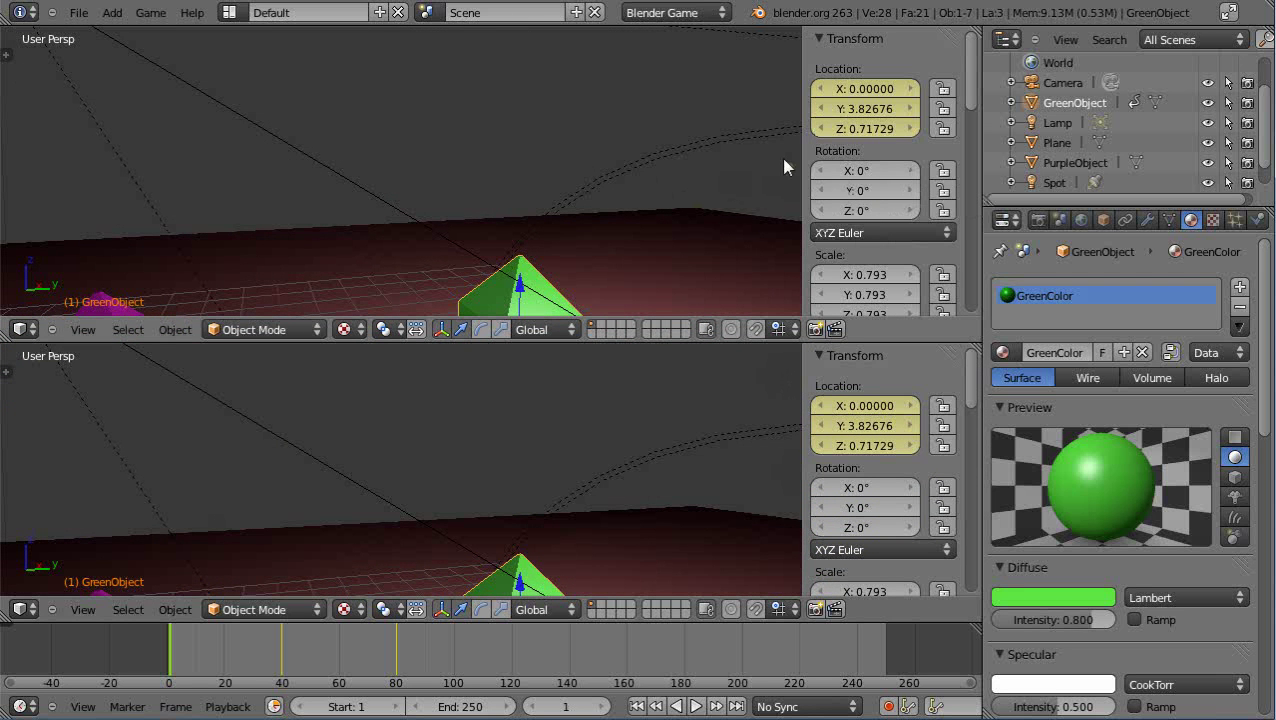
{"action": "key", "text": "n"}
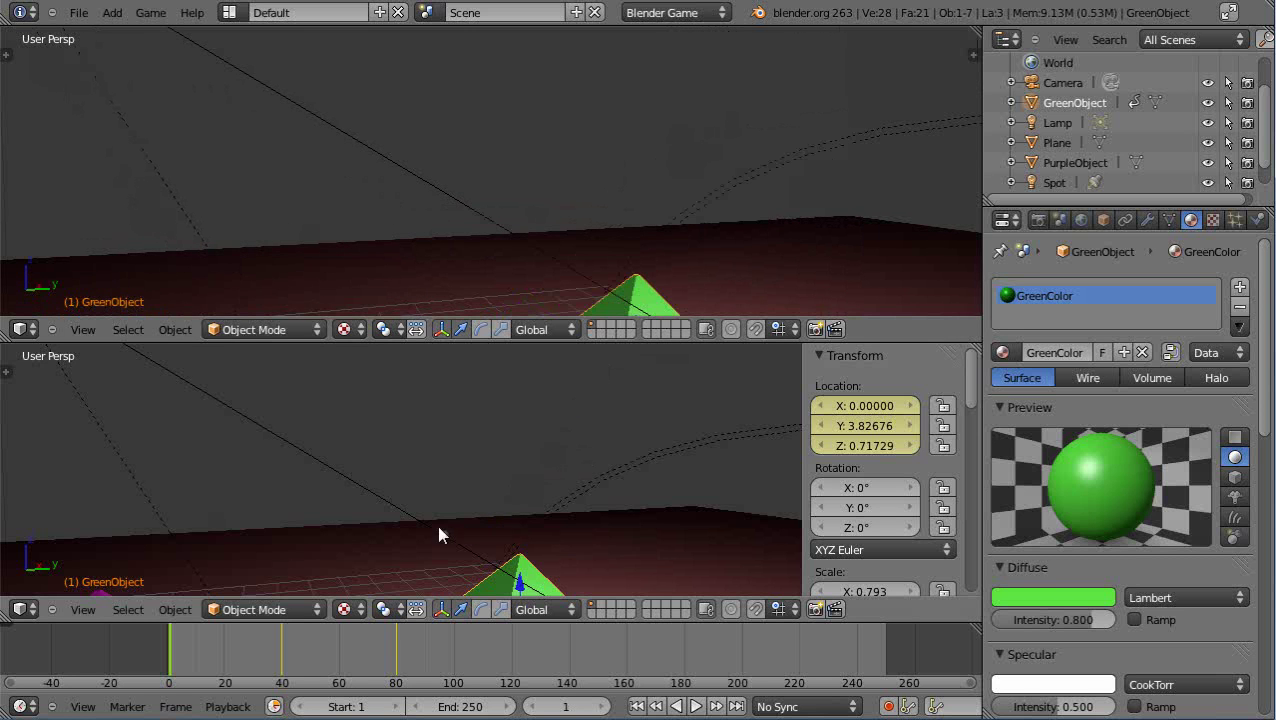
{"action": "left_click", "coordinate": [20, 609]}
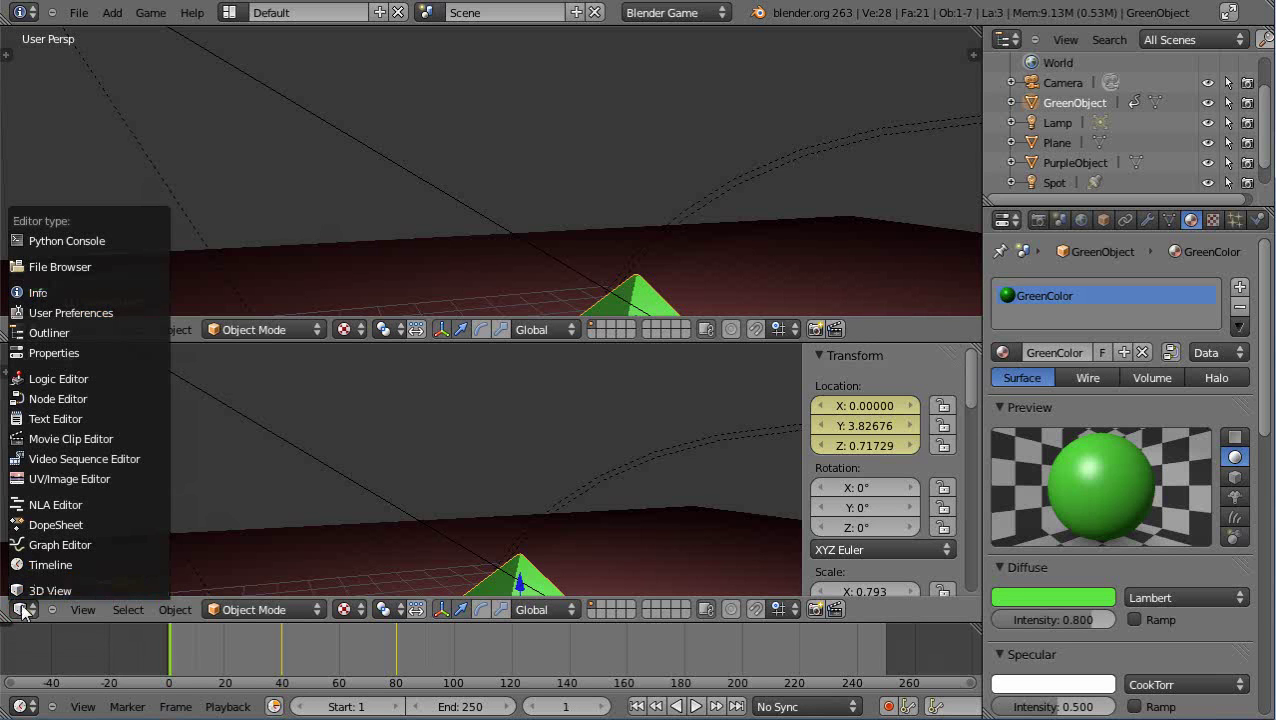
{"action": "left_click", "coordinate": [29, 546]}
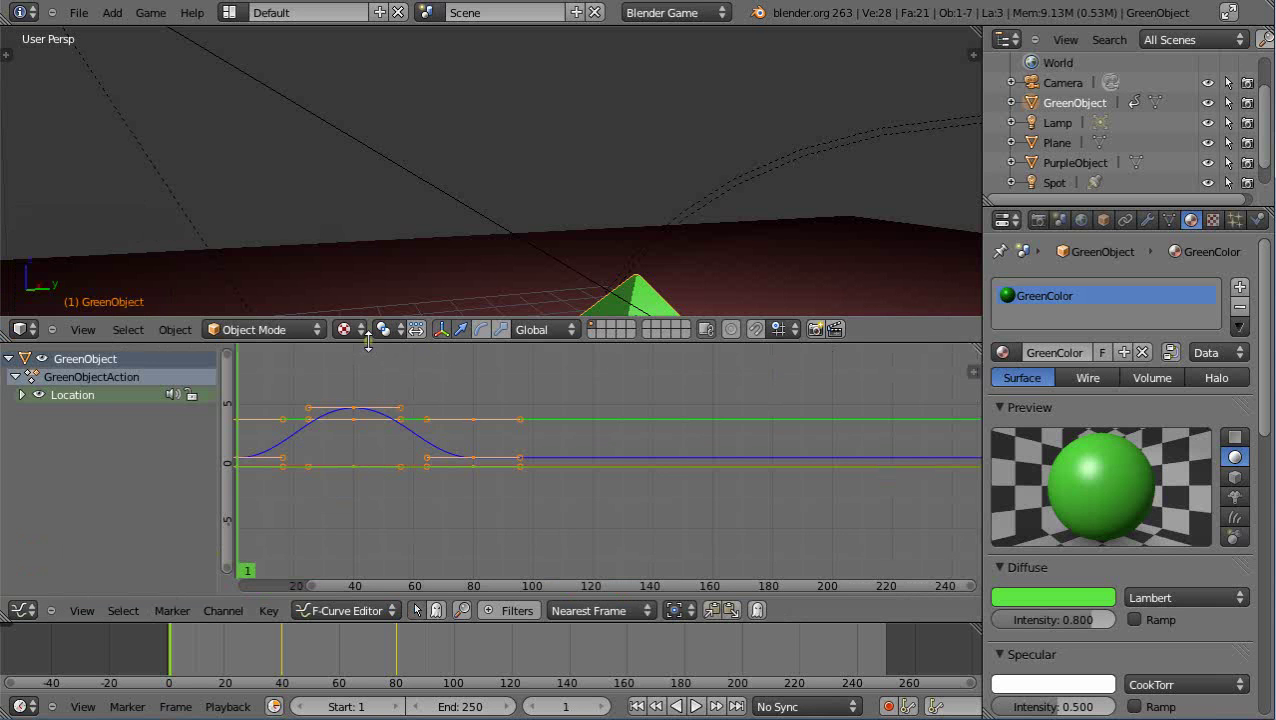
Enlarge the 3D view above the Graph Editor and bring GreenObject fully into view.
{"action": "left_click_drag", "start_coordinate": [372, 342], "coordinate": [375, 373]}
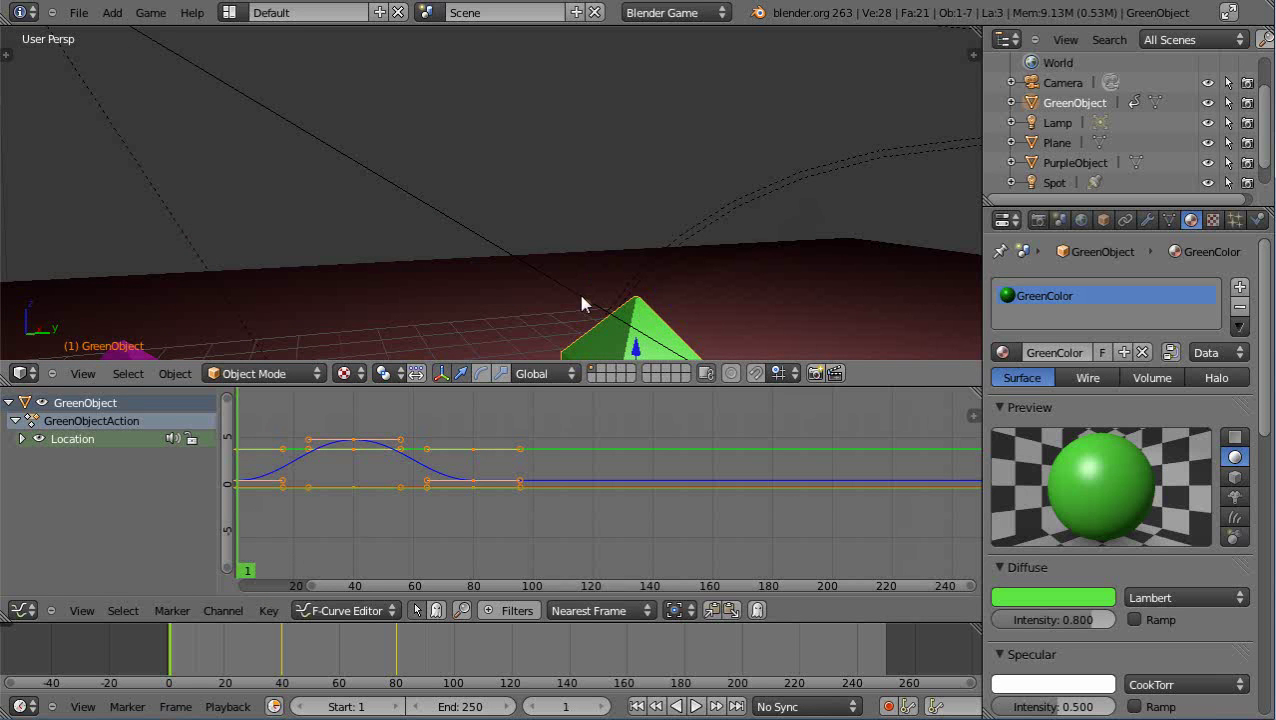
{"action": "middle_click_drag", "start_coordinate": [573, 285], "coordinate": [576, 123]}
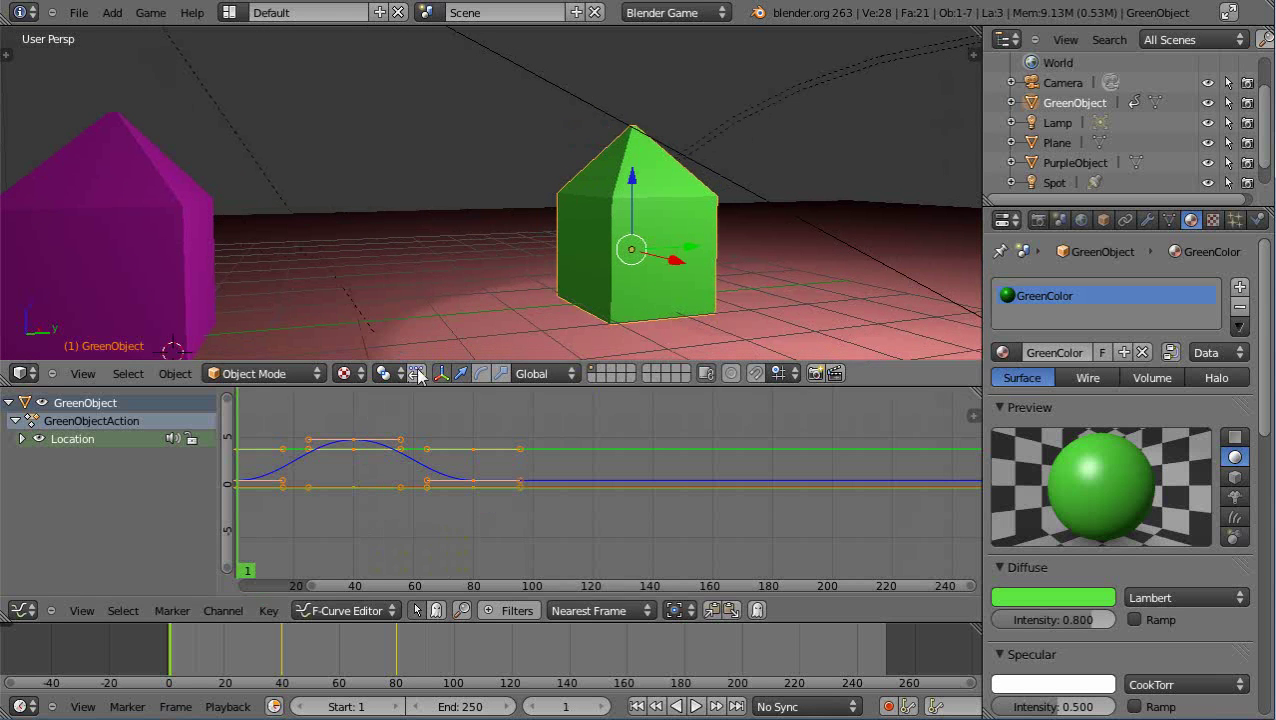
{"action": "left_click_drag", "start_coordinate": [418, 385], "coordinate": [420, 430]}
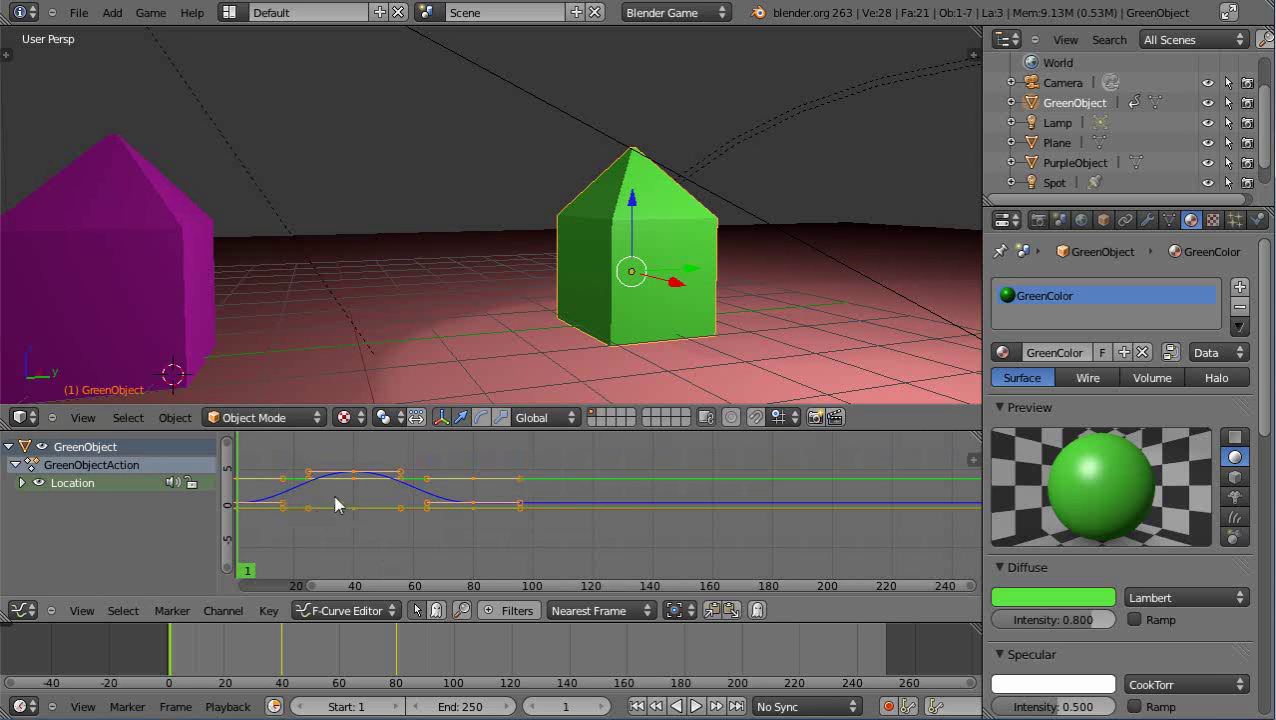
Expand the Location channels of GreenObjectAction and scrub through the curves to frame 57.
{"action": "left_click", "coordinate": [21, 483]}
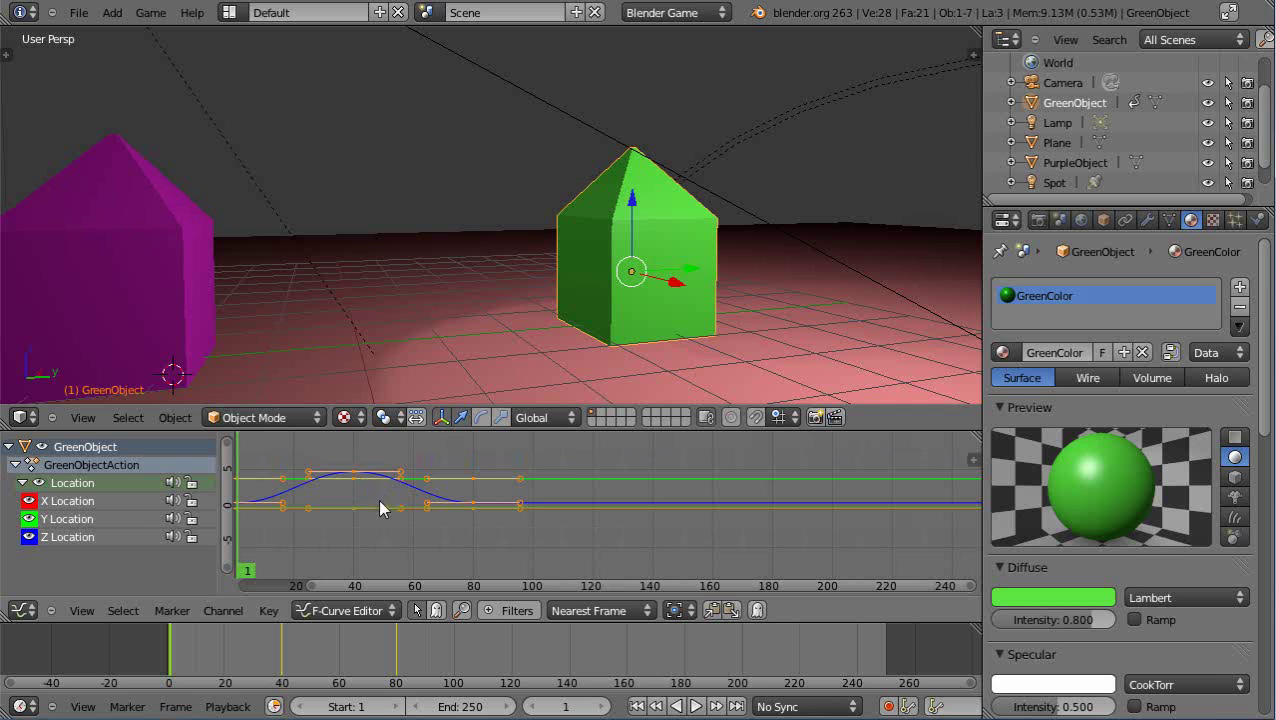
{"action": "left_click_drag", "start_coordinate": [373, 520], "coordinate": [406, 537]}
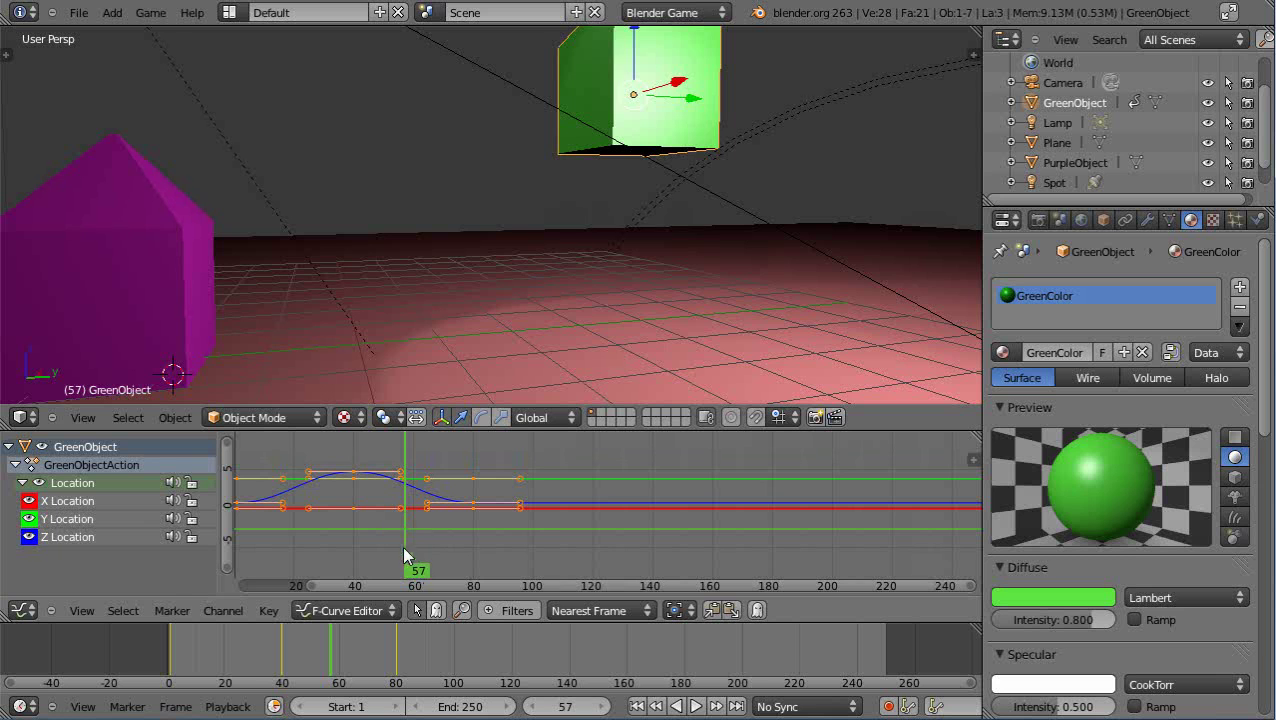
Return to frame 1 and frame the curve section from frame 1 to 80 in the Graph Editor.
{"action": "key", "text": "shift+Left"}
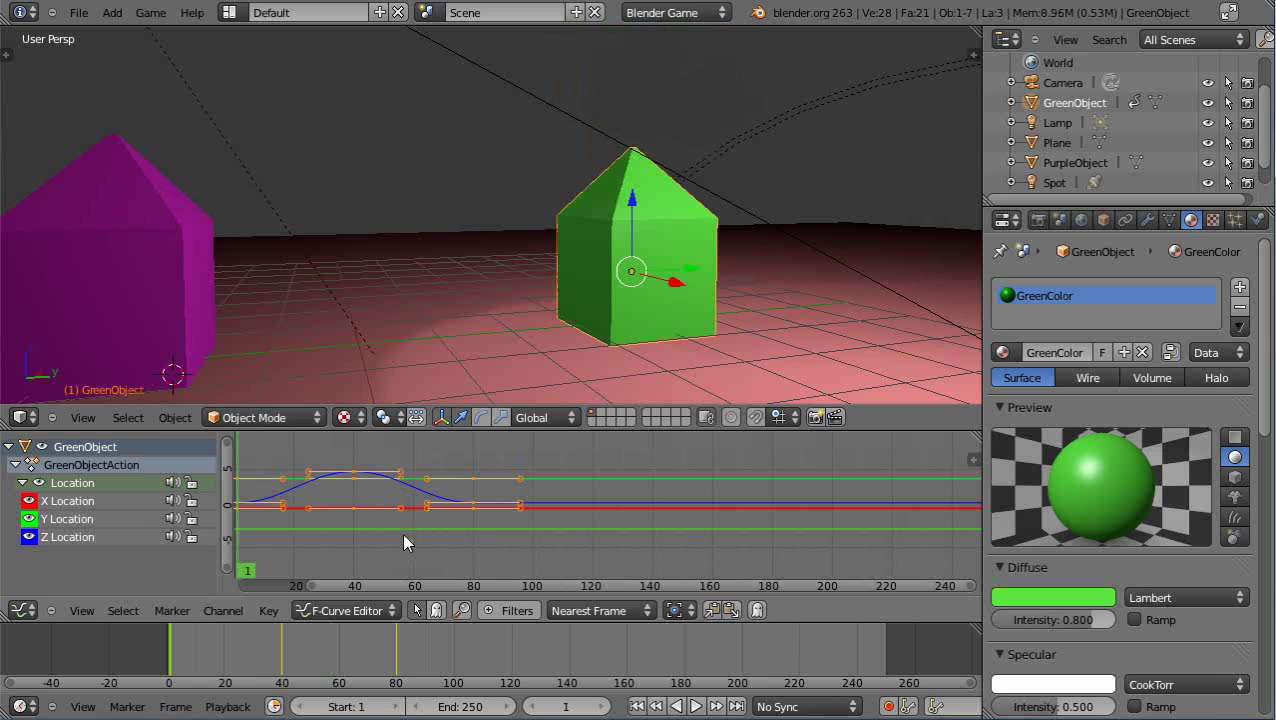
{"action": "left_click", "coordinate": [340, 537]}
{"action": "middle_click_drag", "start_coordinate": [399, 541], "coordinate": [575, 553]}
{"action": "scroll", "coordinate": [570, 561], "scroll_direction": "up", "scroll_amount": 3}
{"action": "scroll", "coordinate": [575, 558], "scroll_direction": "up", "scroll_amount": 2}
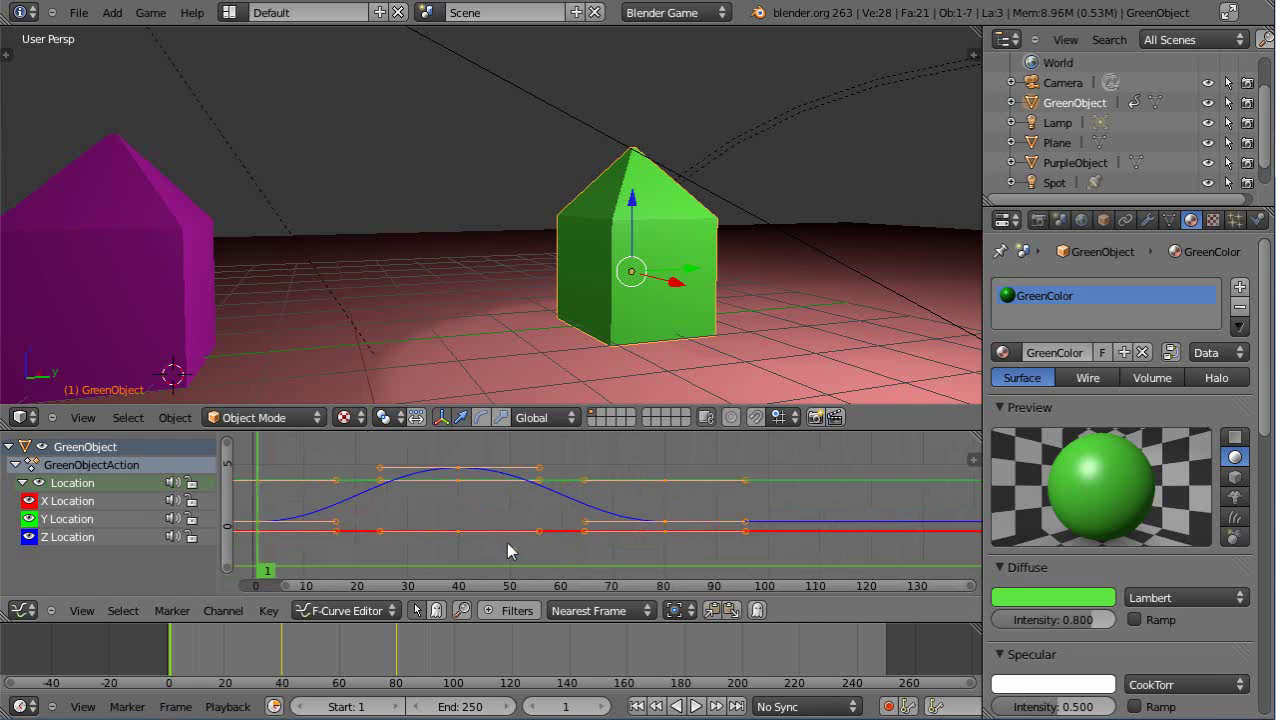
{"action": "middle_click_drag", "start_coordinate": [436, 541], "coordinate": [545, 536]}
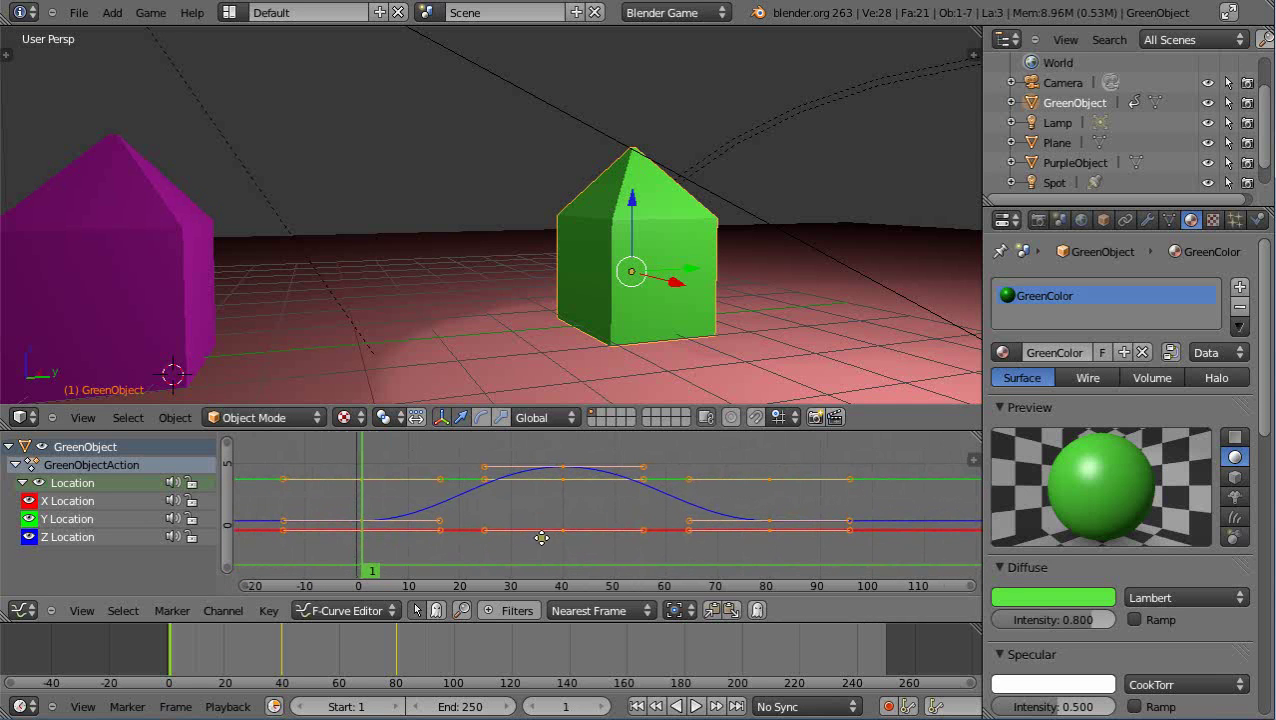
Select the Z Location peak key at frame 40 and highlight the Y, X and Z Location channels to compare their curves.
{"action": "right_click", "coordinate": [562, 469]}
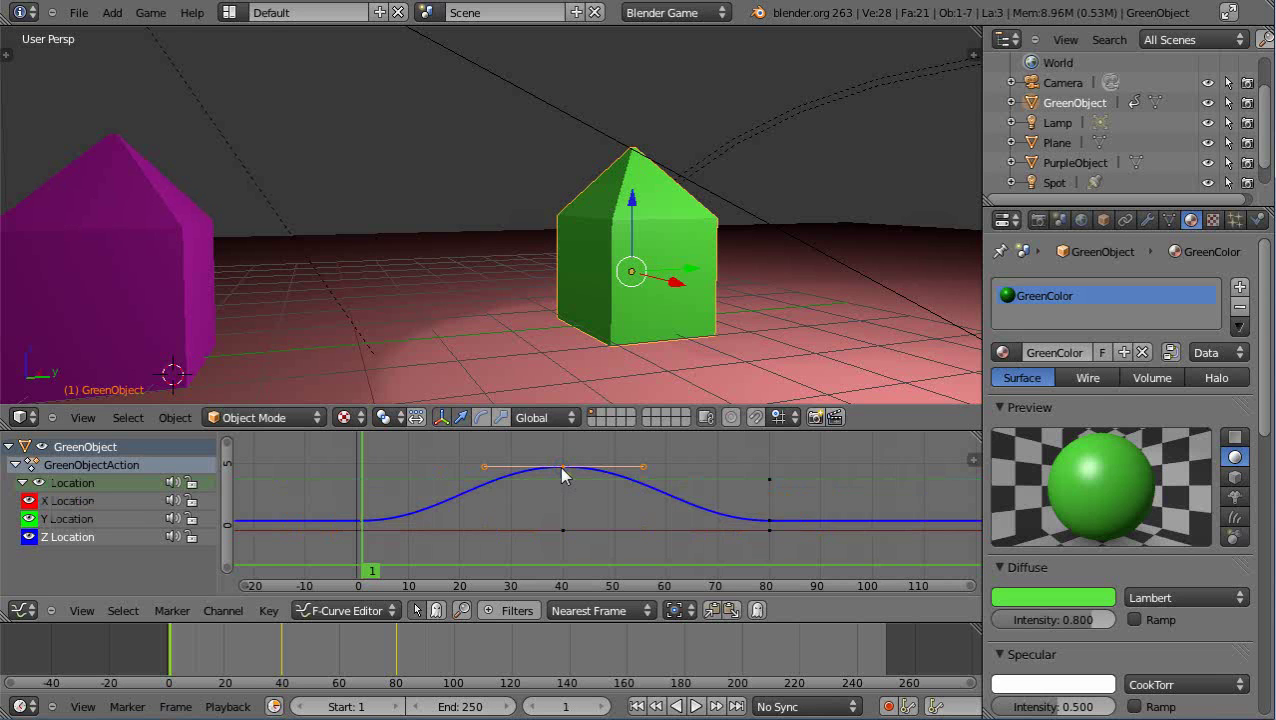
{"action": "left_click", "coordinate": [62, 516]}
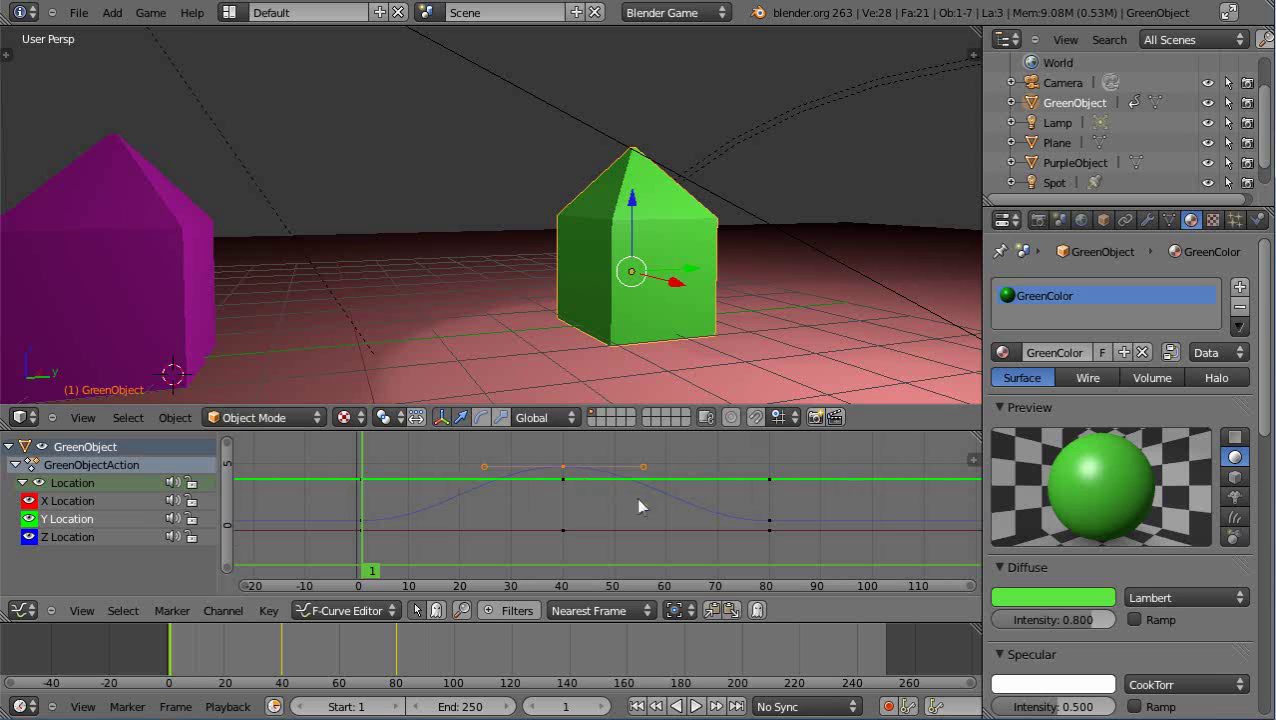
{"action": "left_click", "coordinate": [52, 502]}
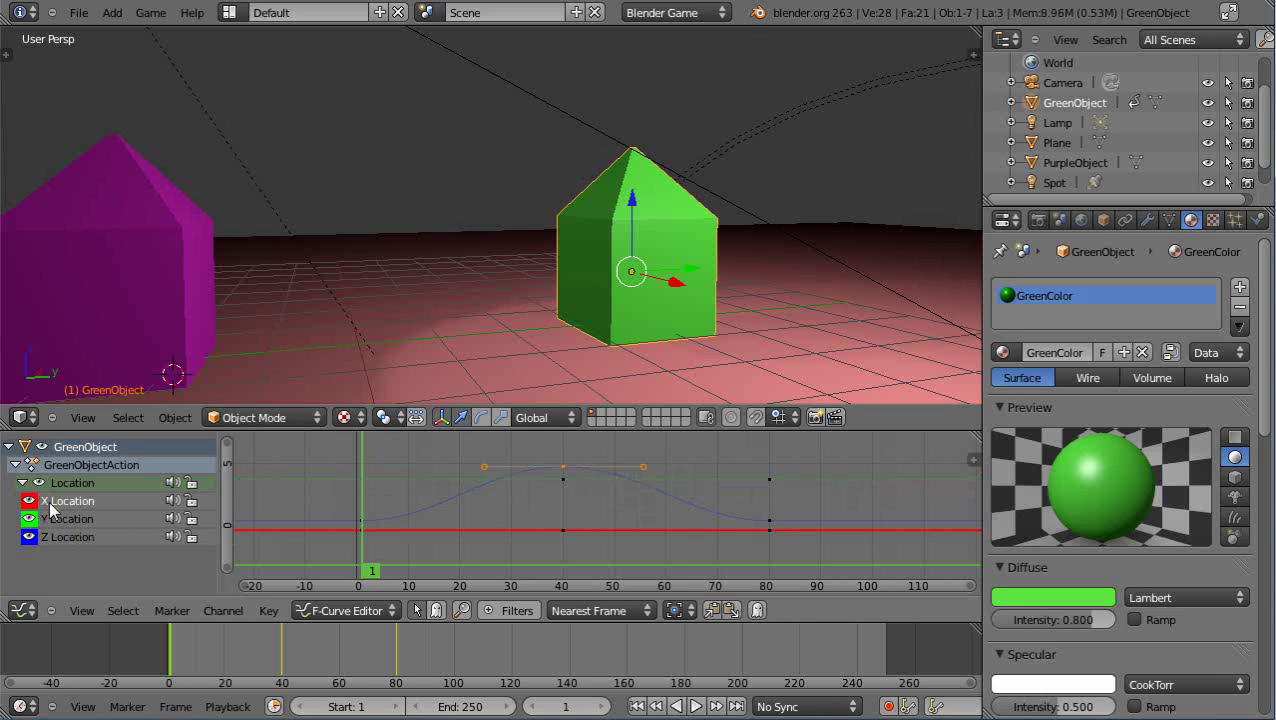
{"action": "left_click", "coordinate": [49, 537]}
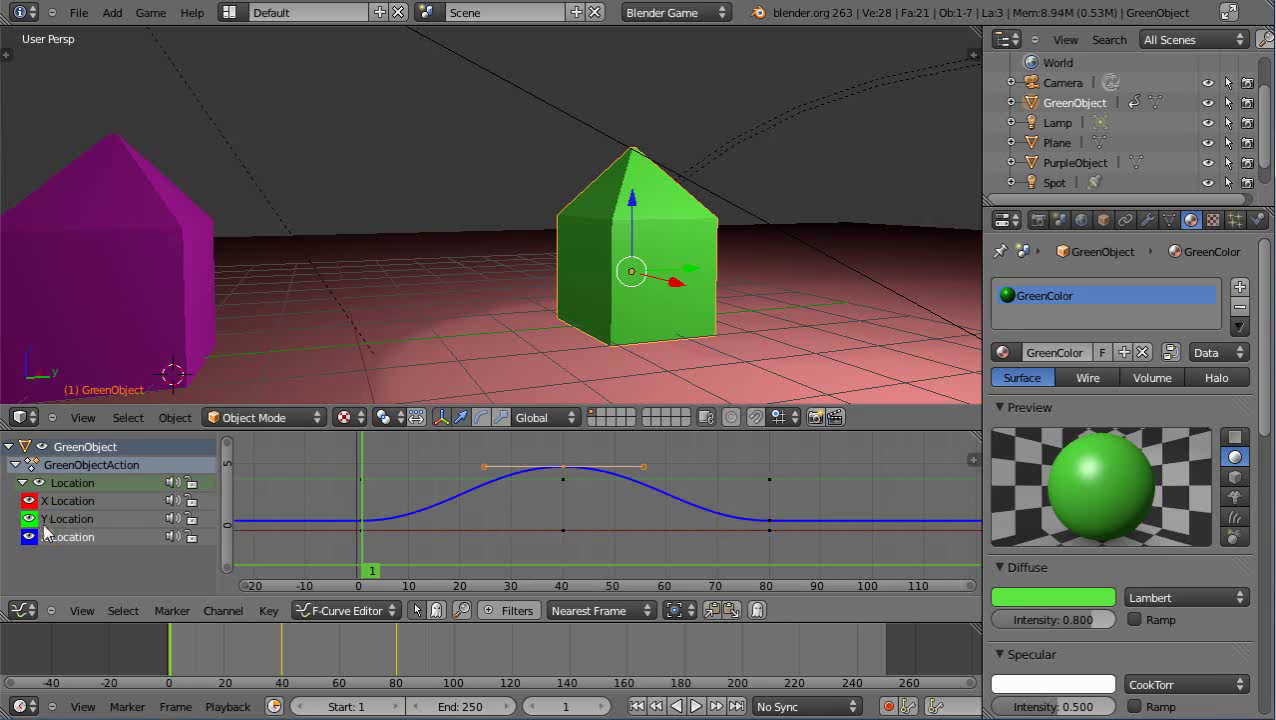
{"action": "left_click", "coordinate": [53, 522]}
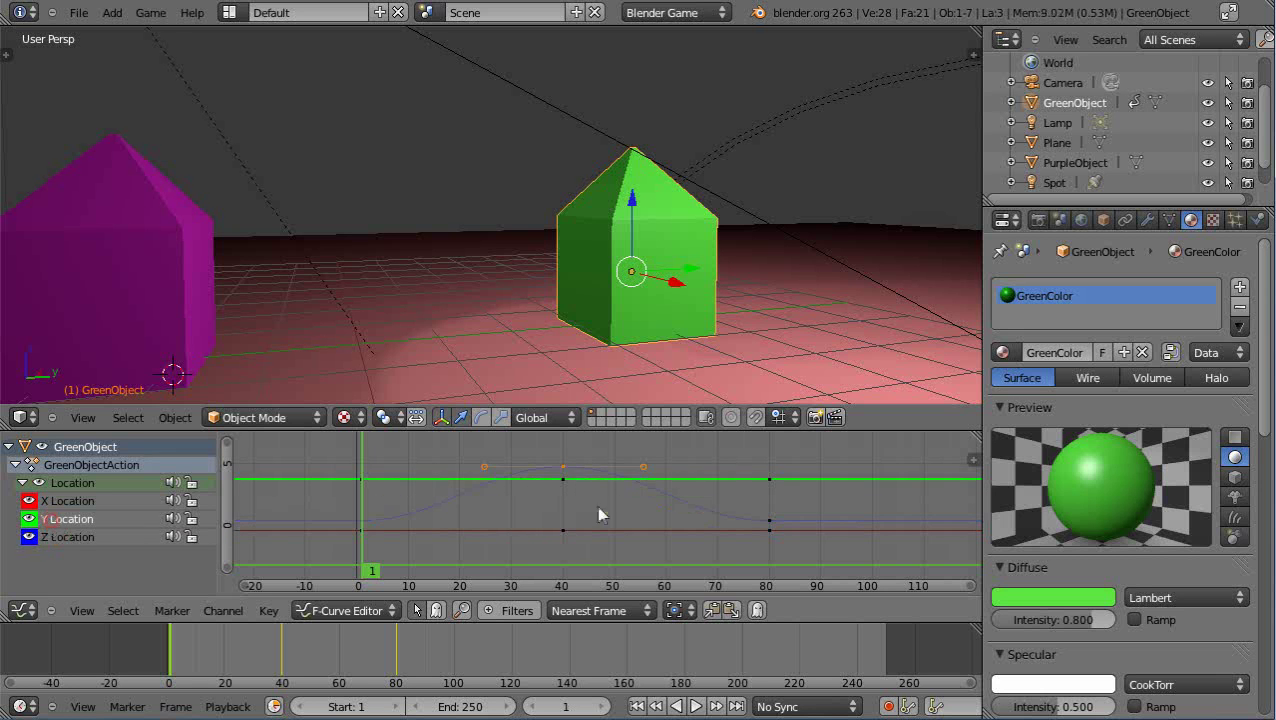
Select the Z Location peak key at frame 40 and lower it by about 0.38.
{"action": "right_click", "coordinate": [561, 466]}
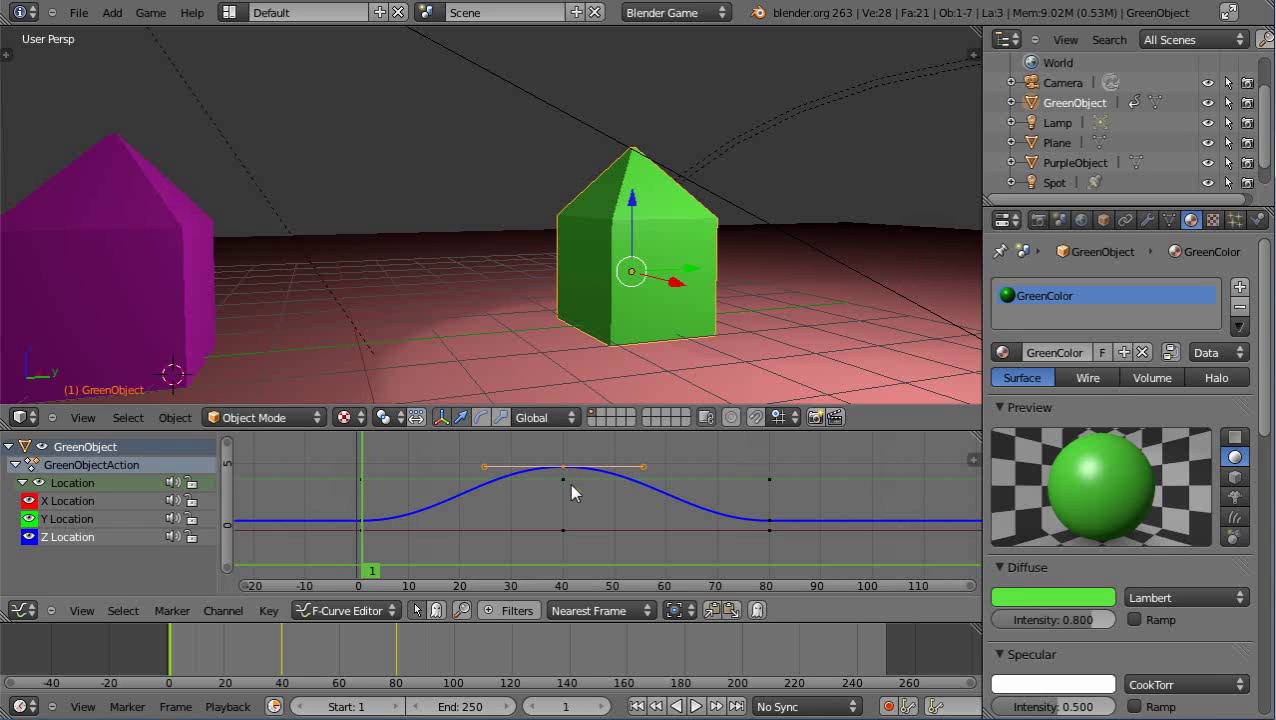
{"action": "key", "text": "g"}
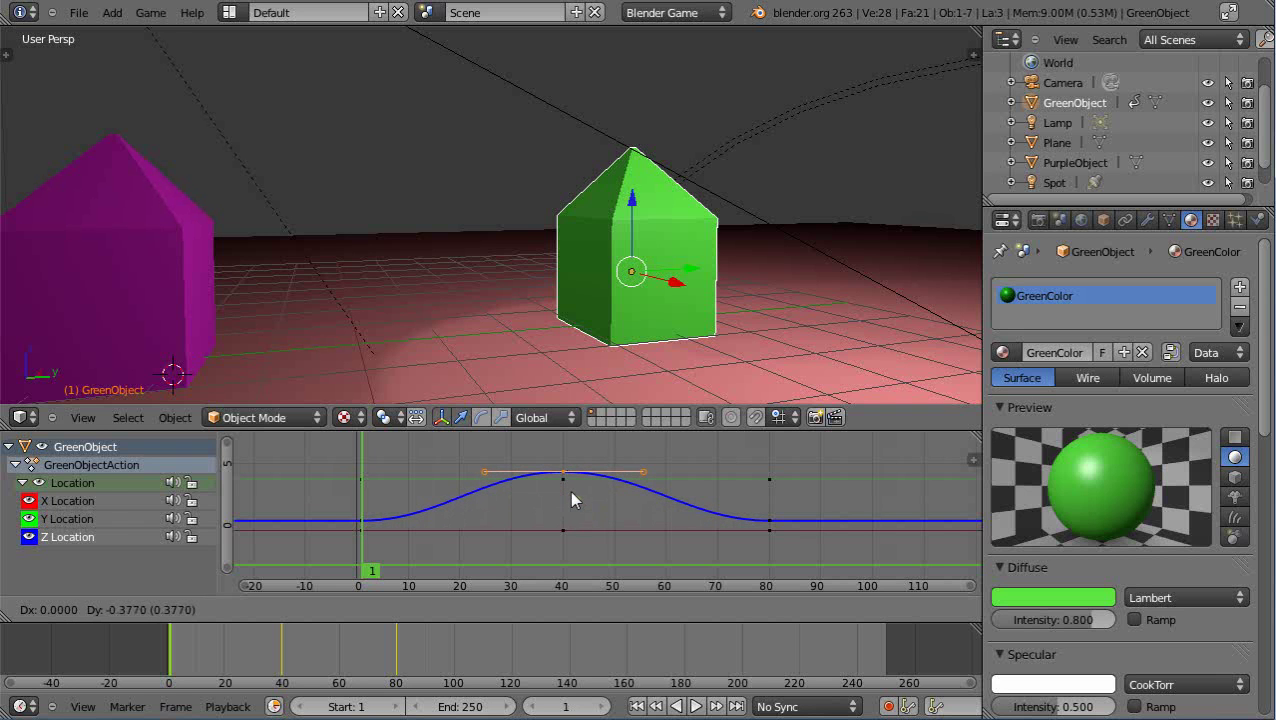
{"action": "left_click", "coordinate": [571, 492]}
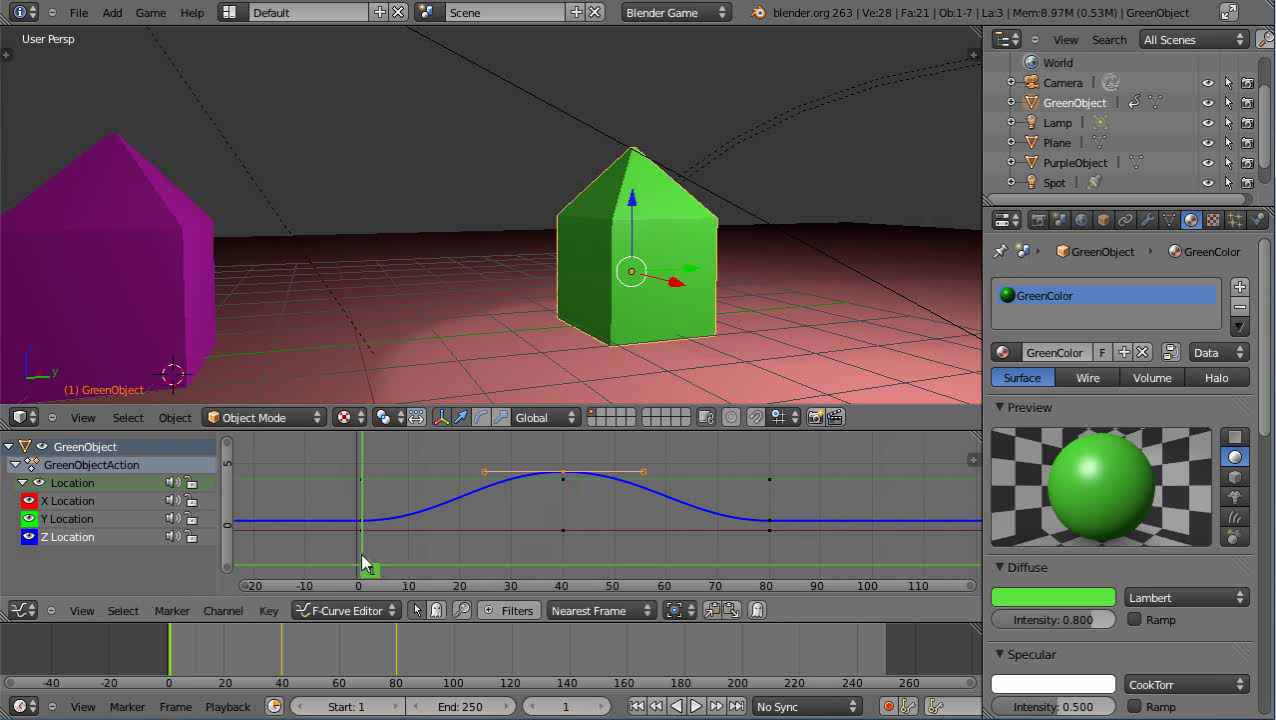
Scrub to frame 40 and lower the Z Location peak key by about 2.1 units.
{"action": "left_click_drag", "start_coordinate": [362, 563], "coordinate": [564, 563]}
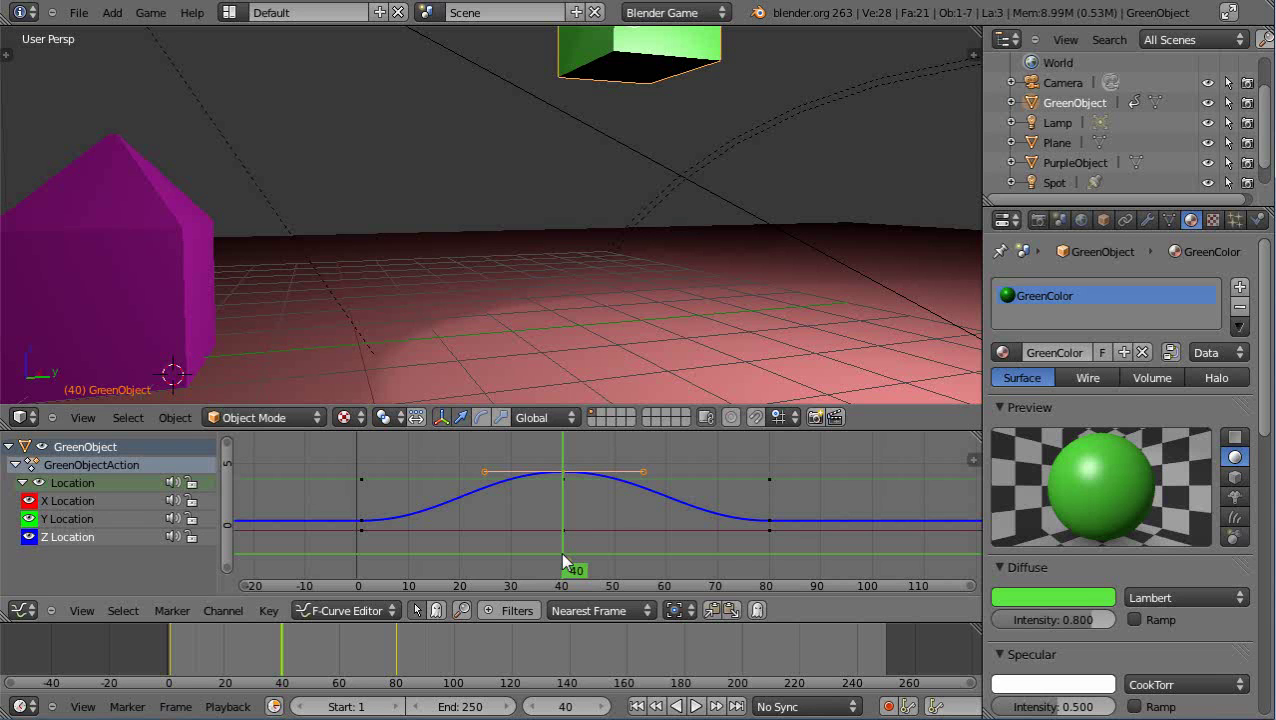
{"action": "left_click", "coordinate": [564, 474]}
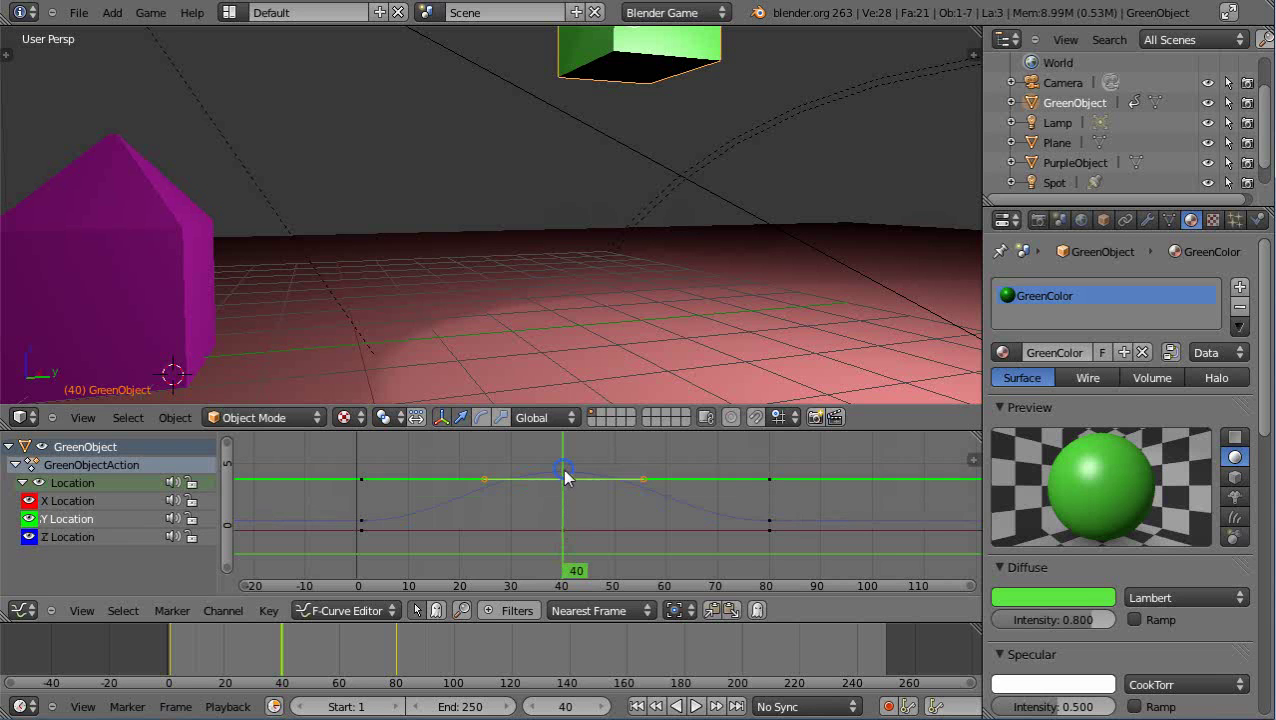
{"action": "left_click", "coordinate": [565, 474]}
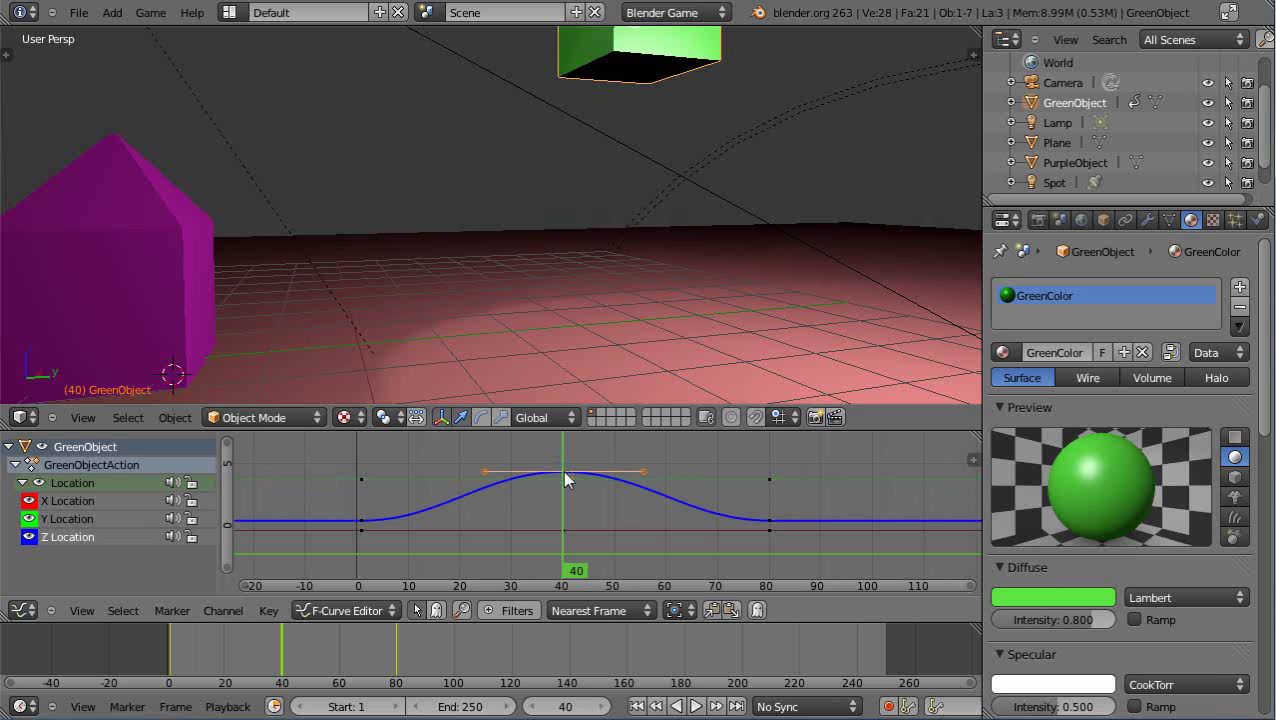
{"action": "key", "text": "g"}
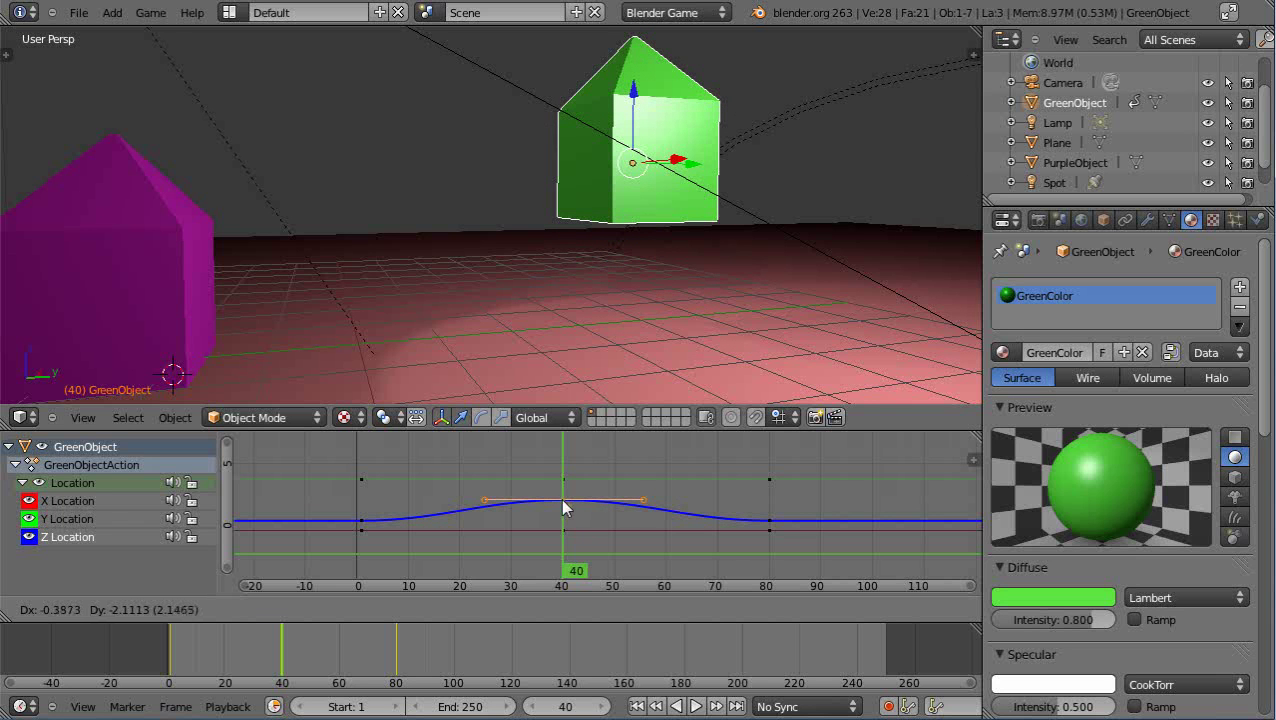
{"action": "left_click", "coordinate": [562, 507]}
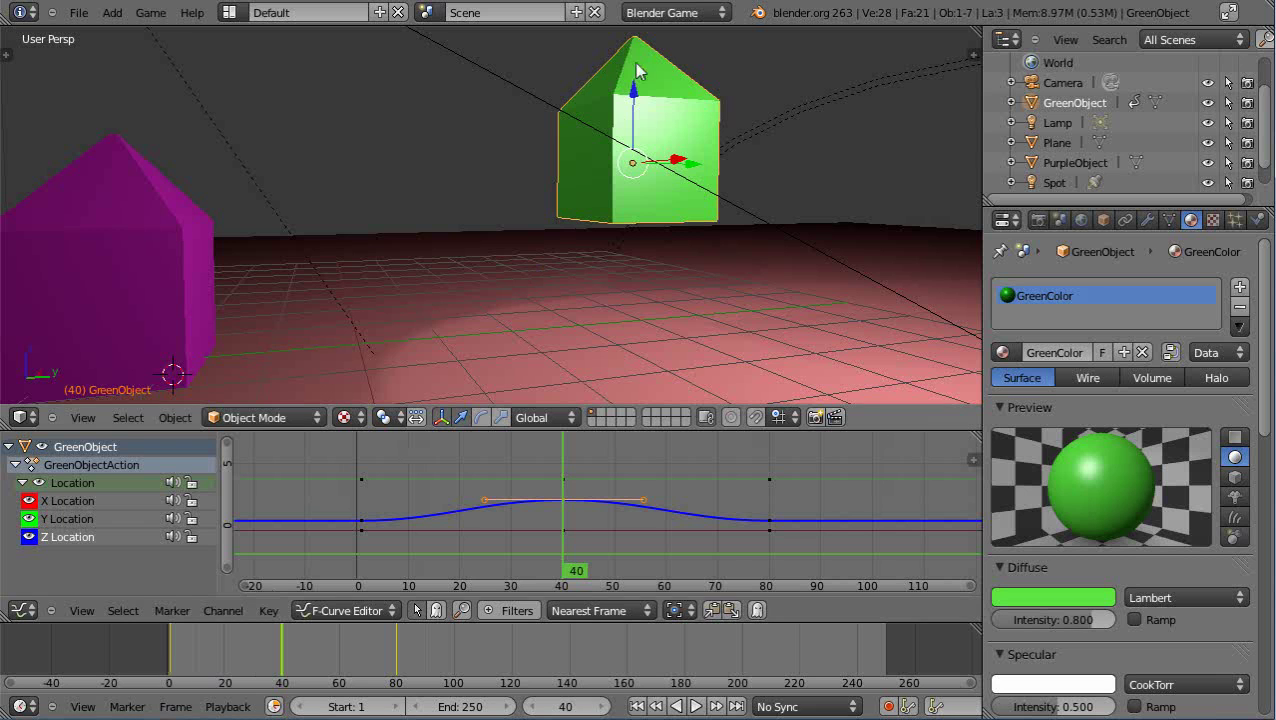
Play the animation from the start to check GreenObject's lower rise, and stop playback.
{"action": "left_click", "coordinate": [172, 658]}
{"action": "key", "text": "alt+a"}
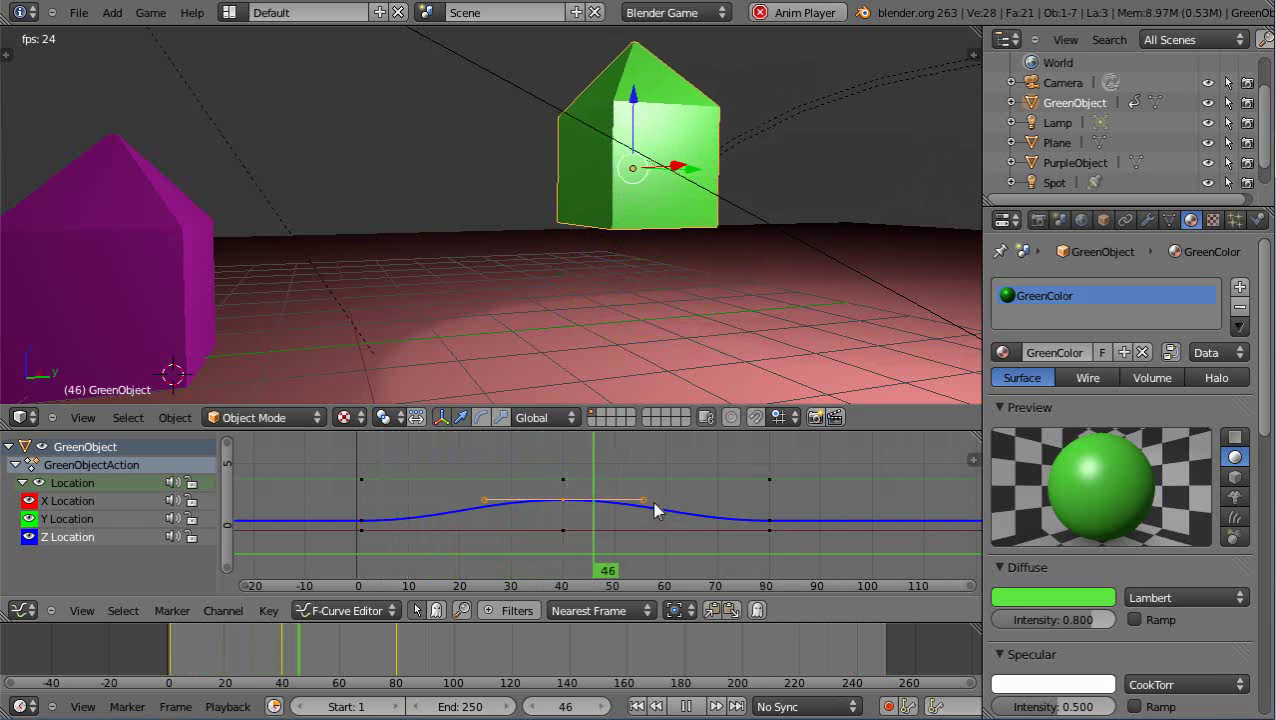
{"action": "key", "text": "Escape"}
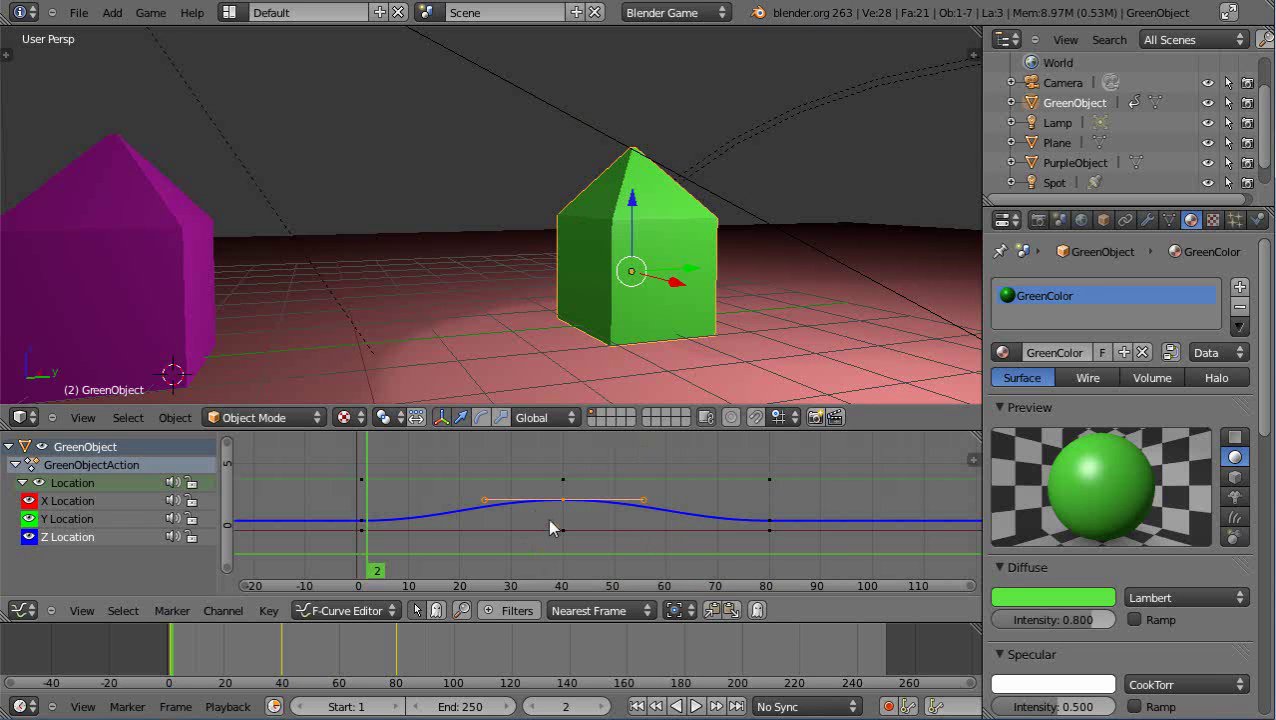
Add a Cycles F-curve modifier to GreenObject's Z Location curve in F-Curve Editor mode.
{"action": "scroll", "coordinate": [546, 517], "scroll_direction": "down", "scroll_amount": 5}
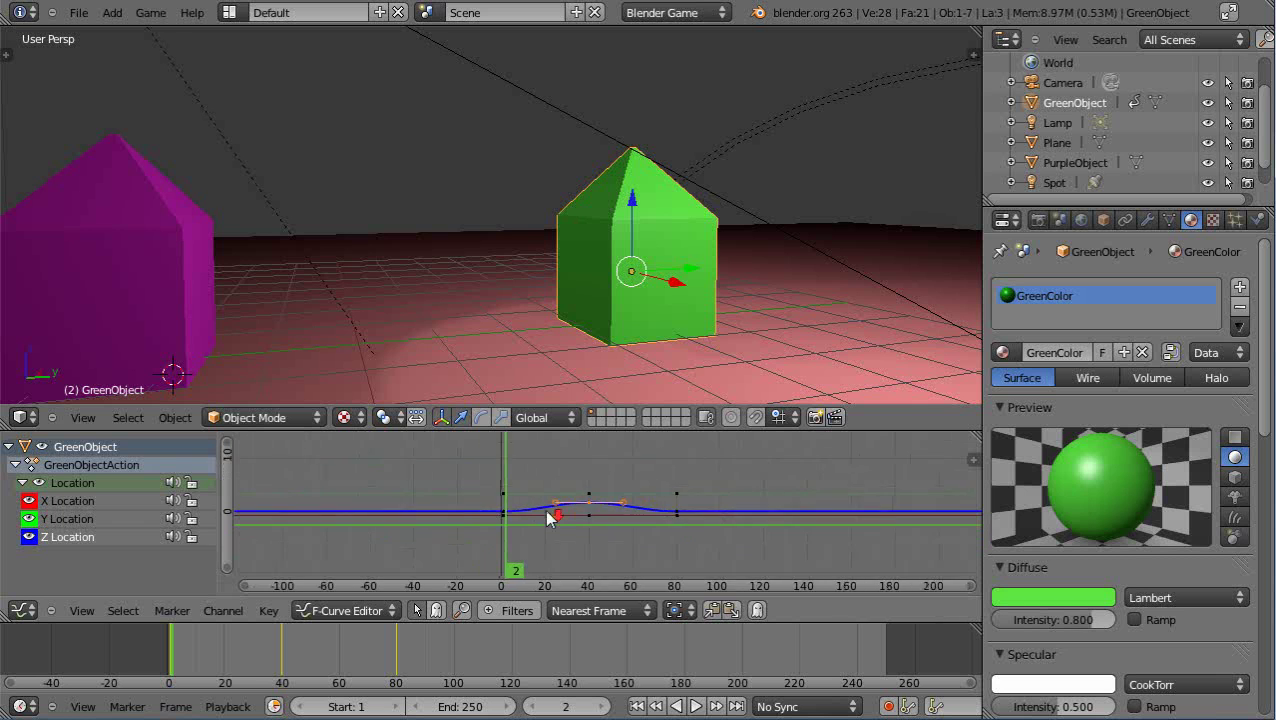
{"action": "right_click", "coordinate": [546, 515]}
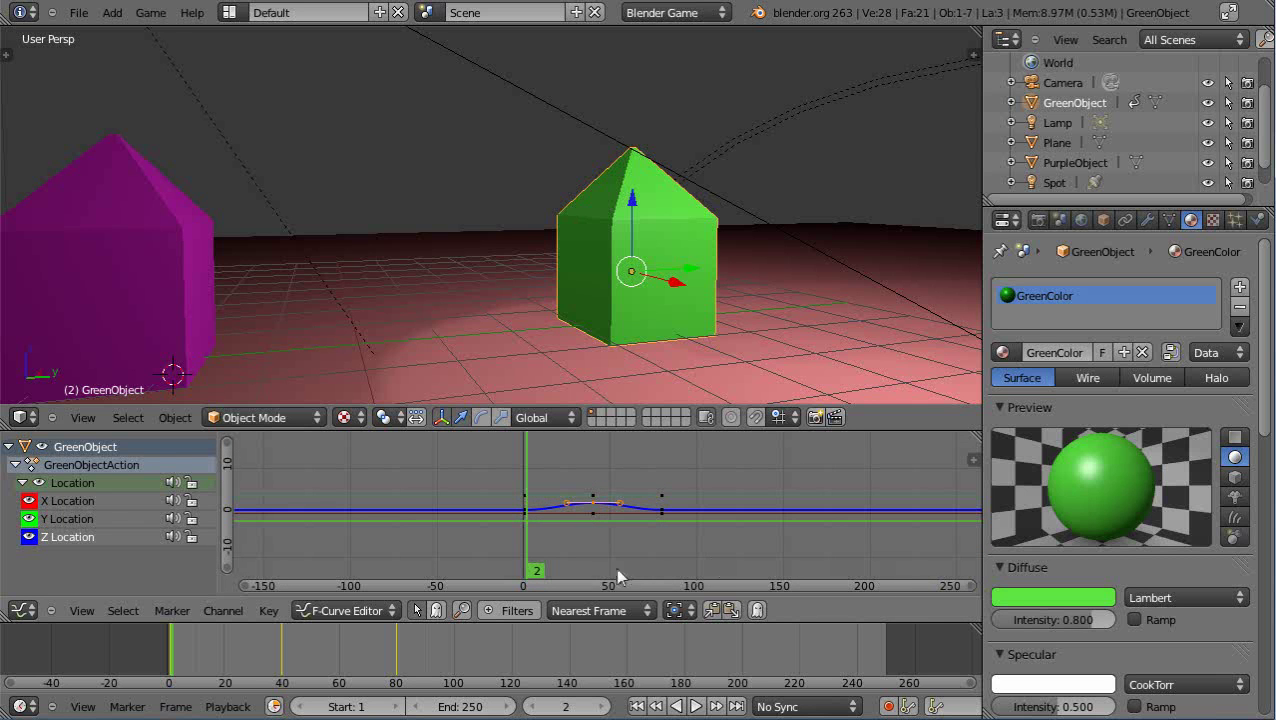
{"action": "middle_click_drag", "start_coordinate": [613, 558], "coordinate": [434, 567], "text": "ctrl"}
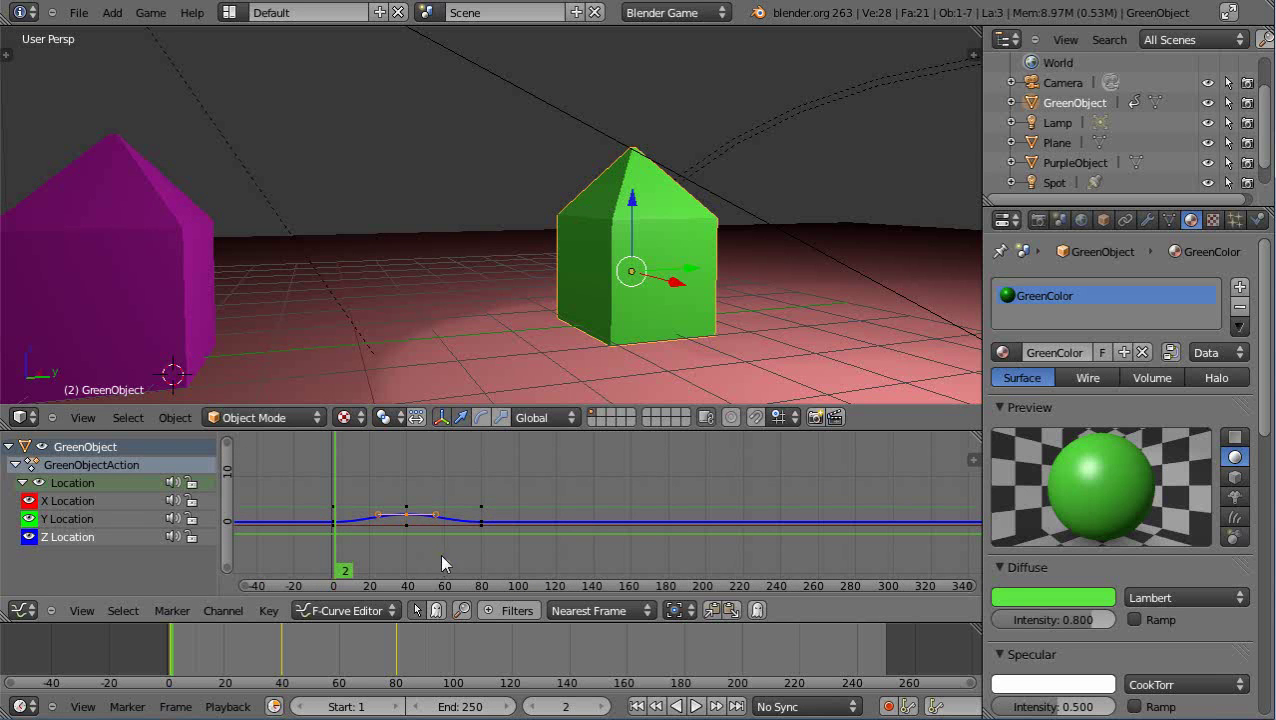
{"action": "left_click", "coordinate": [391, 612]}
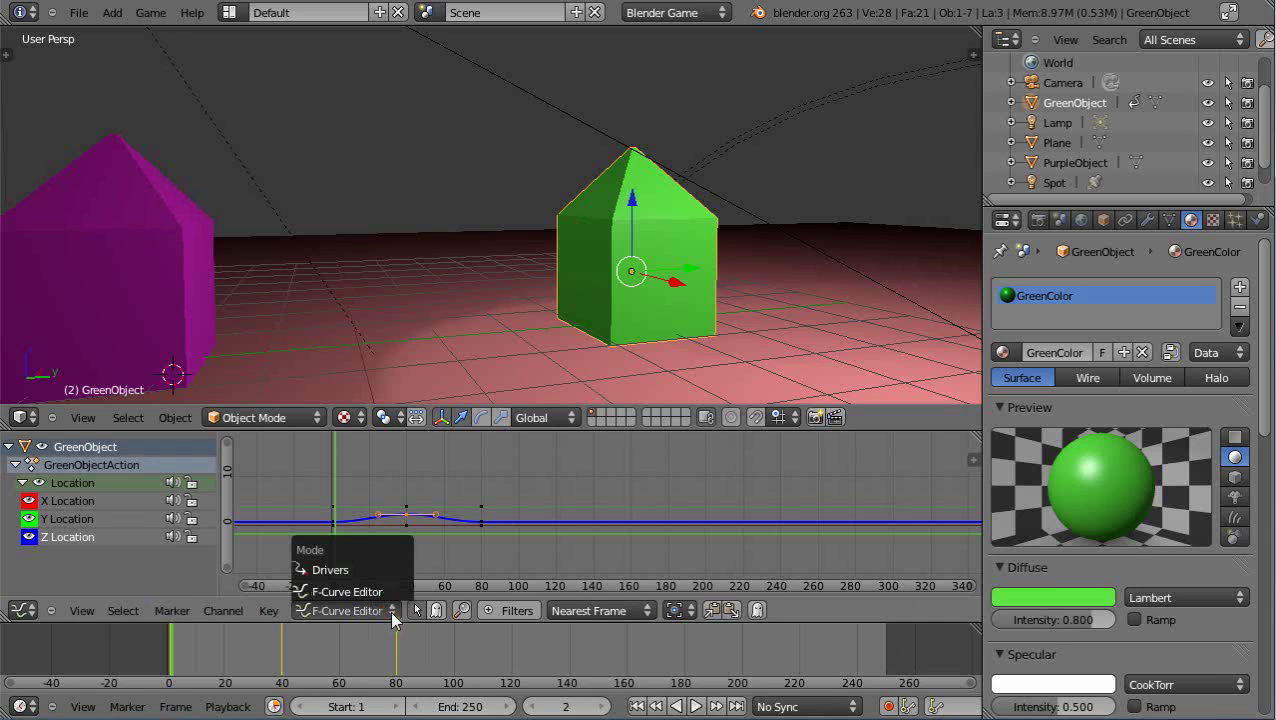
{"action": "left_click", "coordinate": [345, 591]}
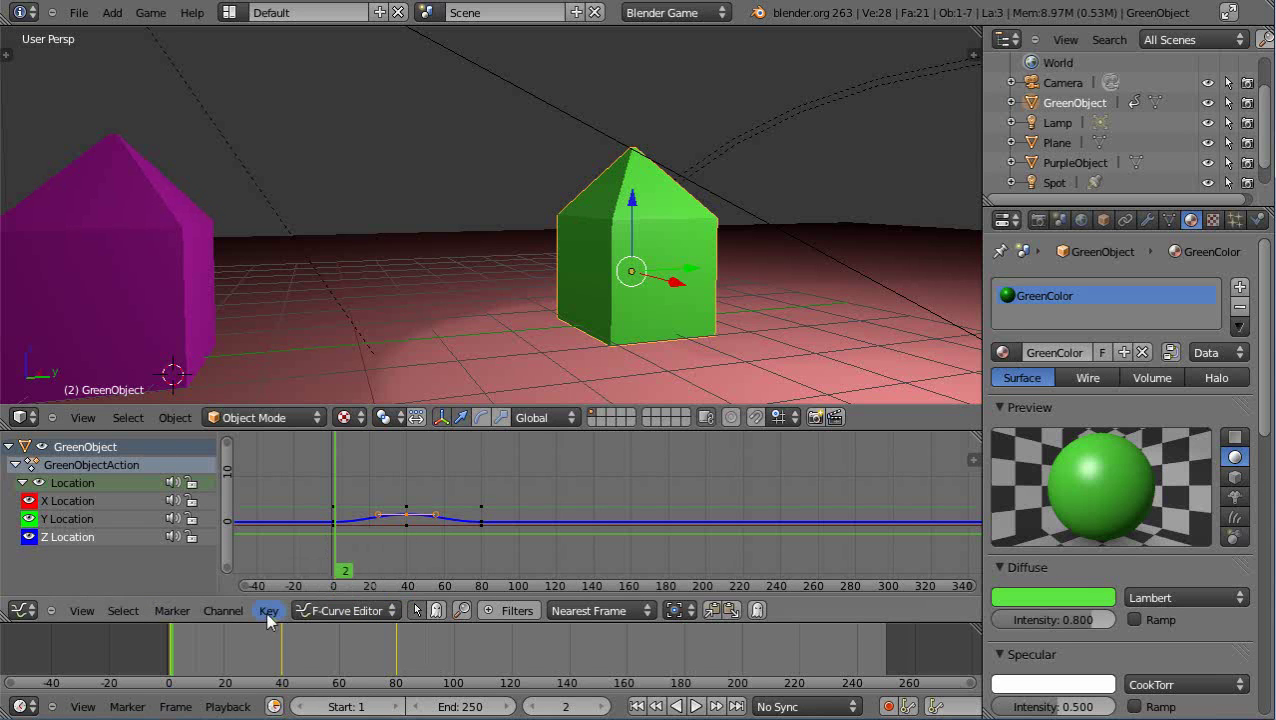
{"action": "left_click", "coordinate": [268, 614]}
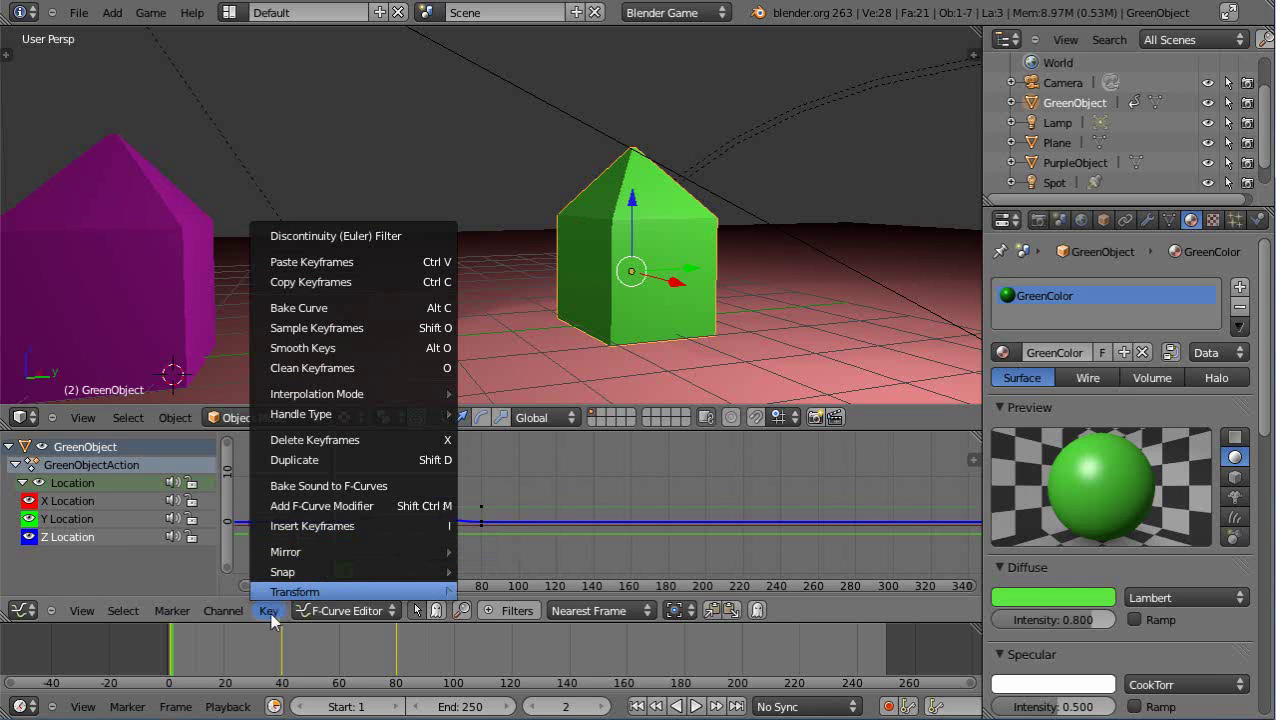
{"action": "left_click", "coordinate": [306, 507]}
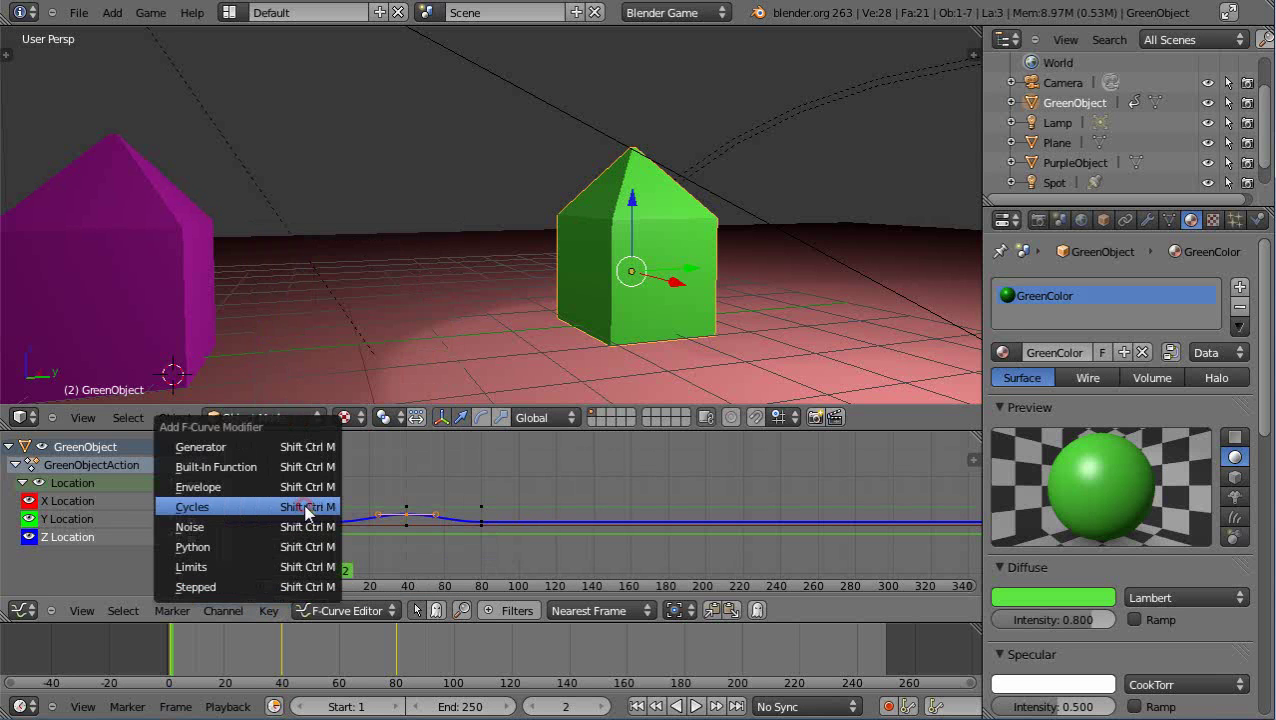
{"action": "left_click", "coordinate": [193, 507]}
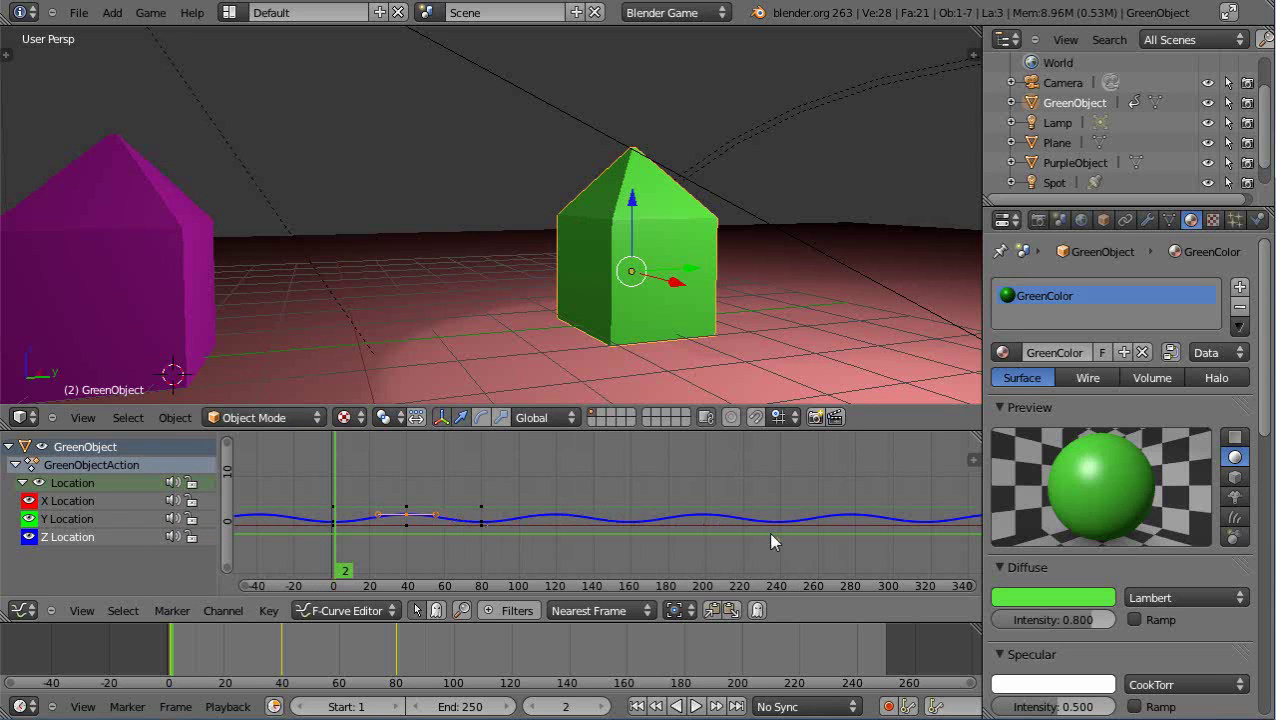
Play the animation to check GreenObject's repeating up-and-down motion, and stop playback.
{"action": "scroll", "coordinate": [587, 553], "scroll_direction": "up", "scroll_amount": 1}
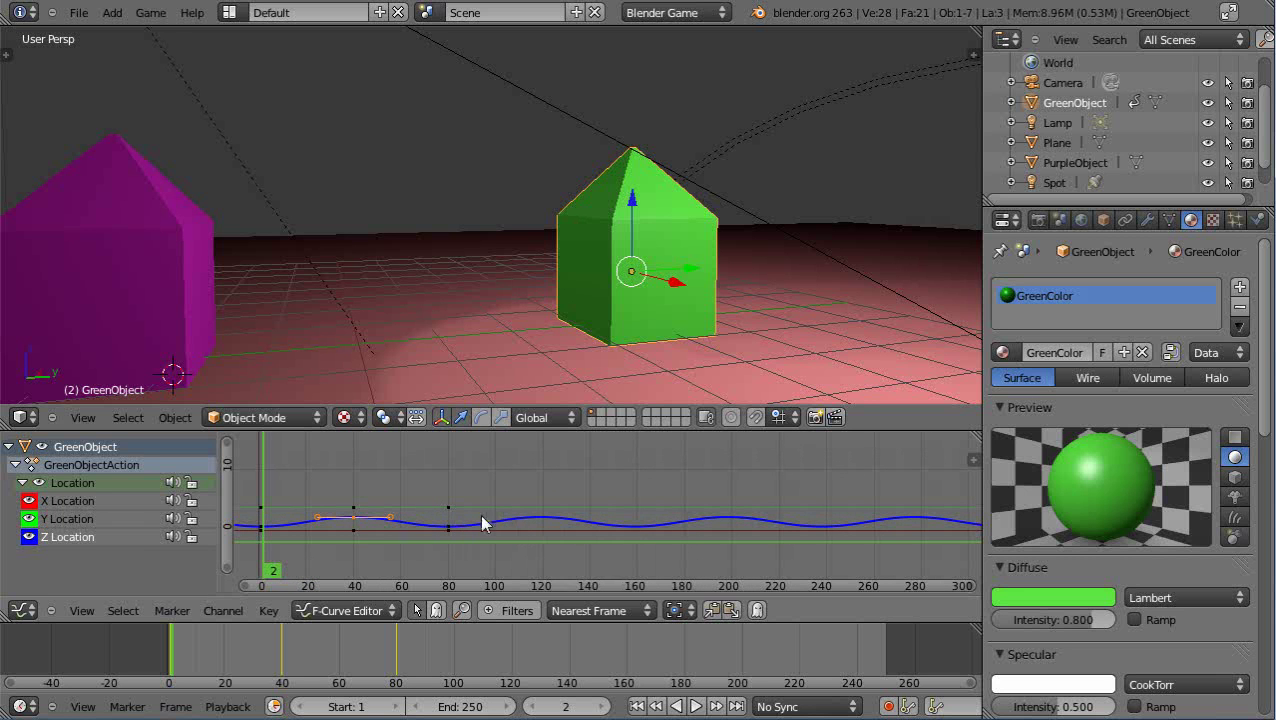
{"action": "key", "text": "alt+a"}
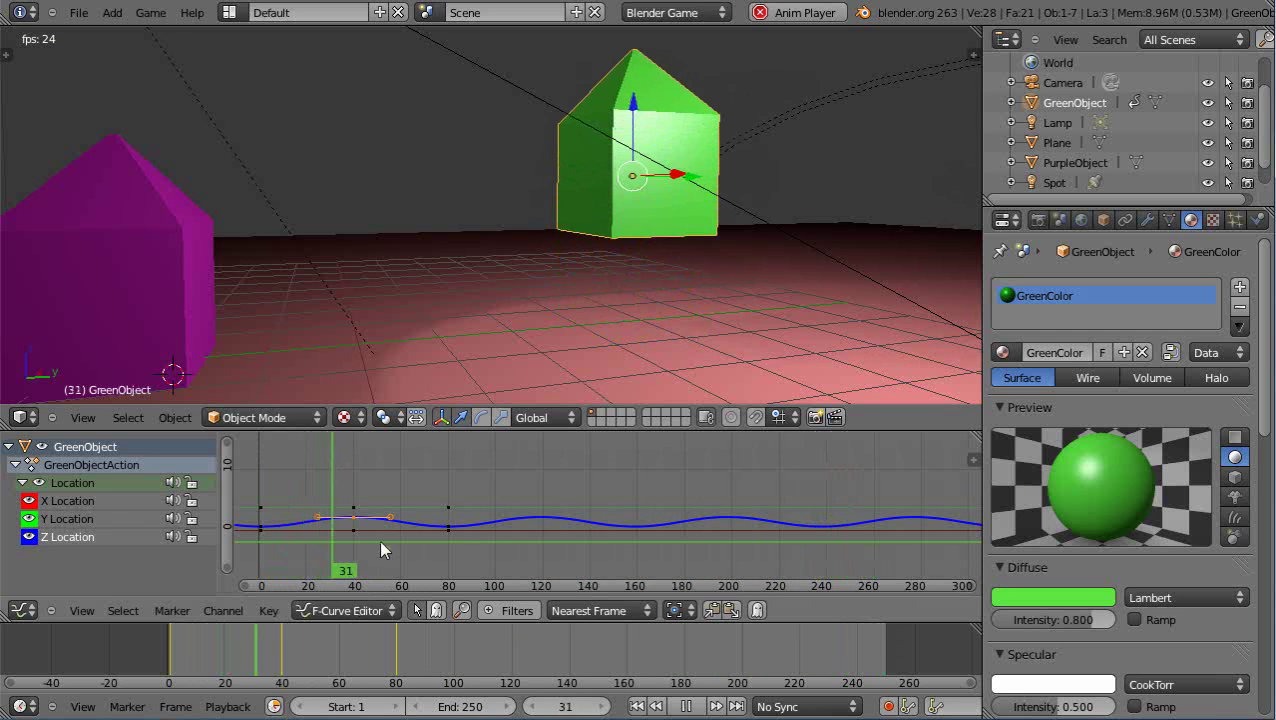
{"action": "key", "text": "Escape"}
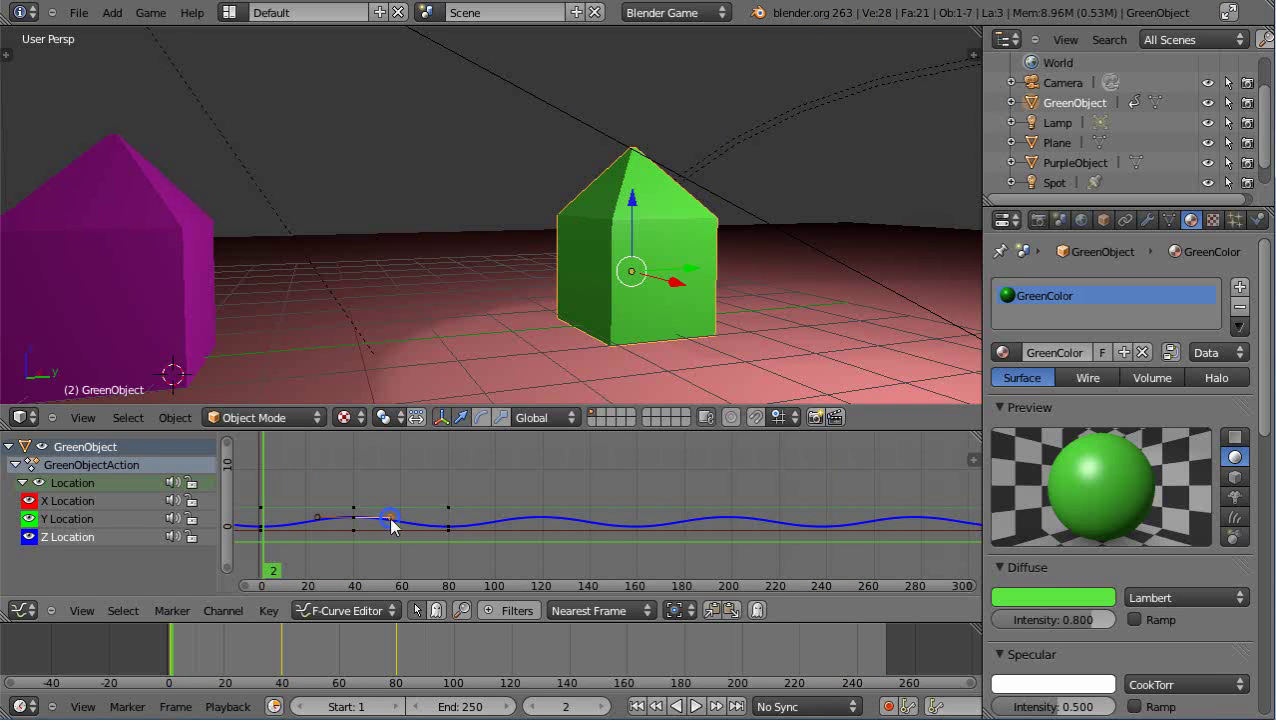
Tilt the frame 40 Z Location key's right-hand handle upward to steepen the curve, and play the animation to check the motion.
{"action": "right_click_drag", "start_coordinate": [391, 526], "coordinate": [387, 497]}
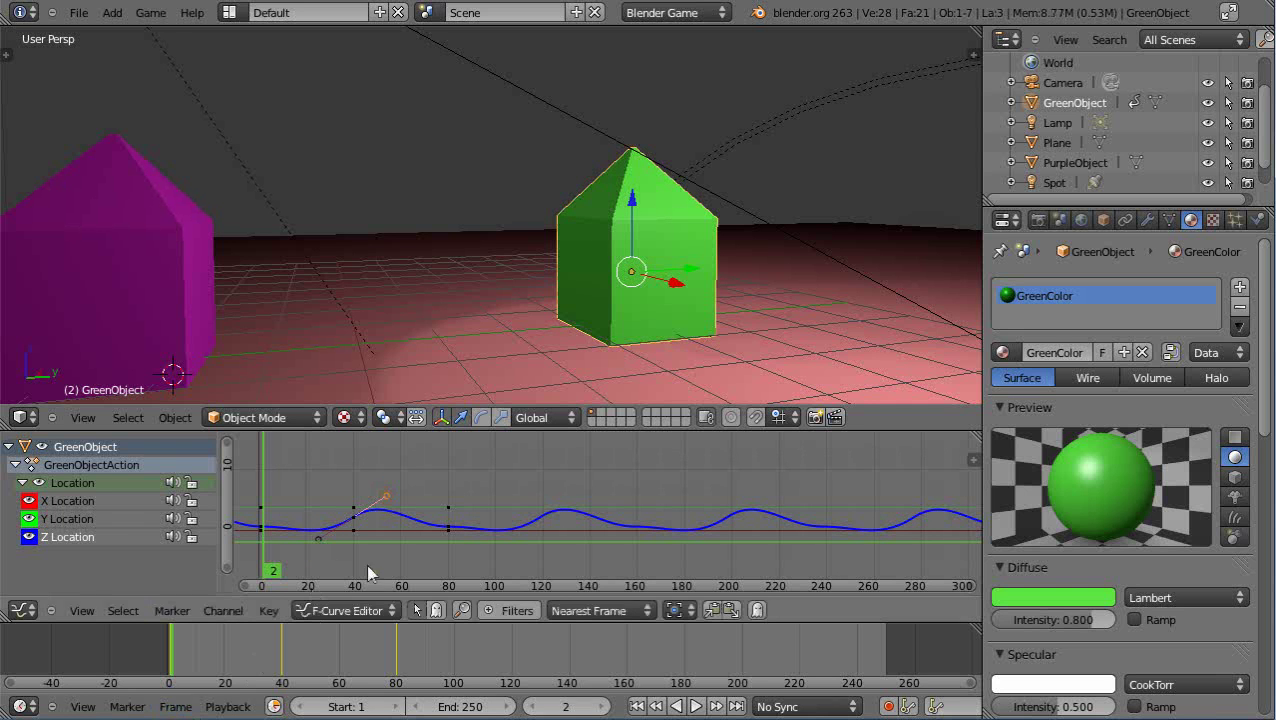
{"action": "key", "text": "alt+a"}
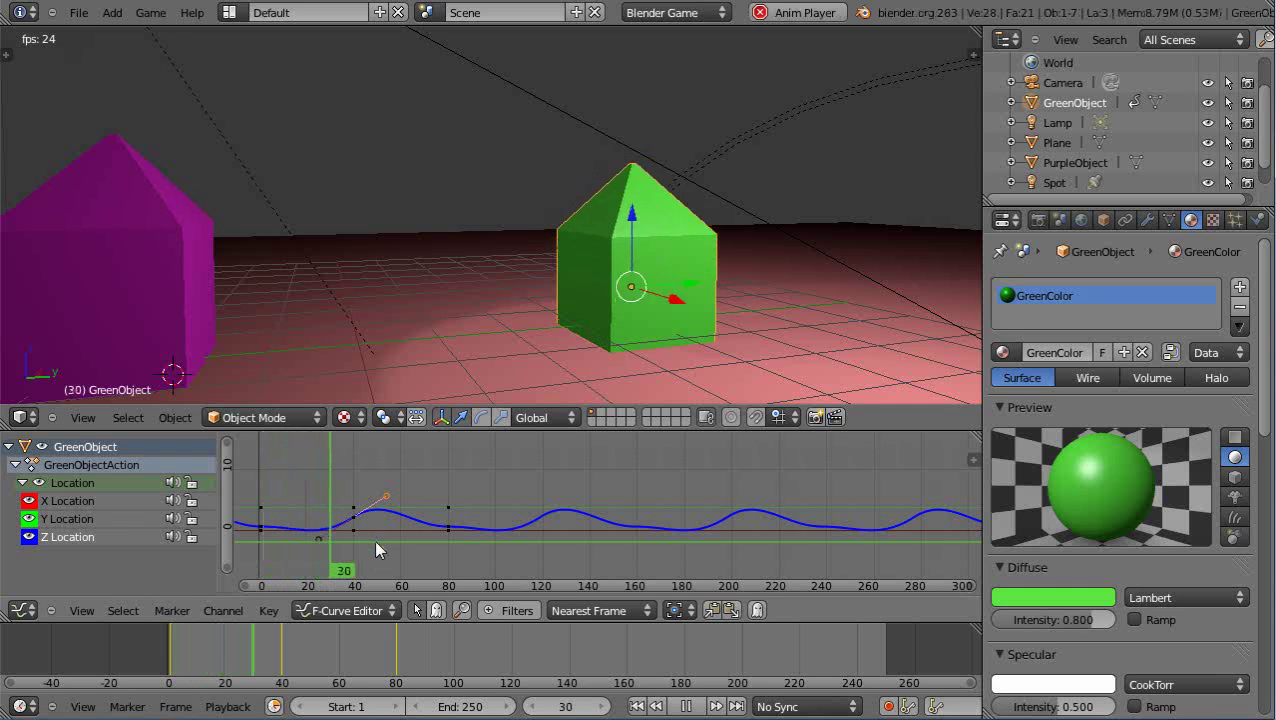